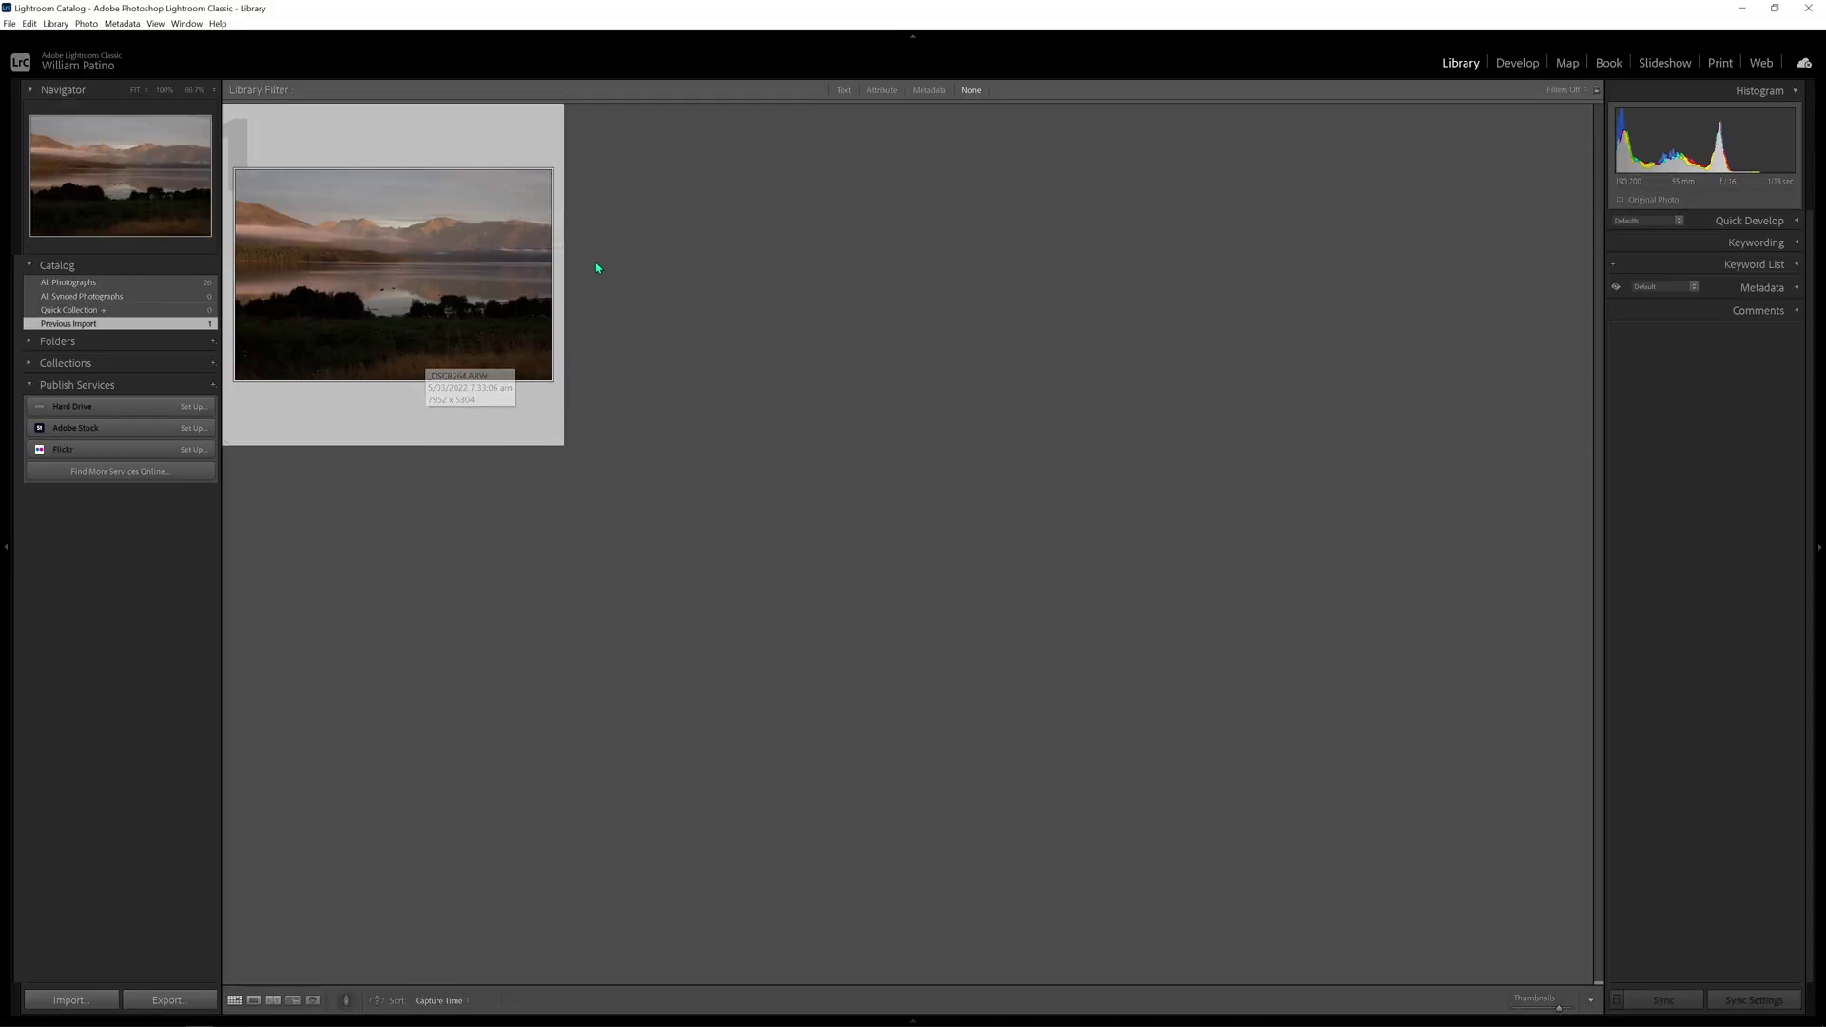
# - Switch the lake photo to the Develop module and expand the Presets panel's groups
pyautogui.click(1518, 64)
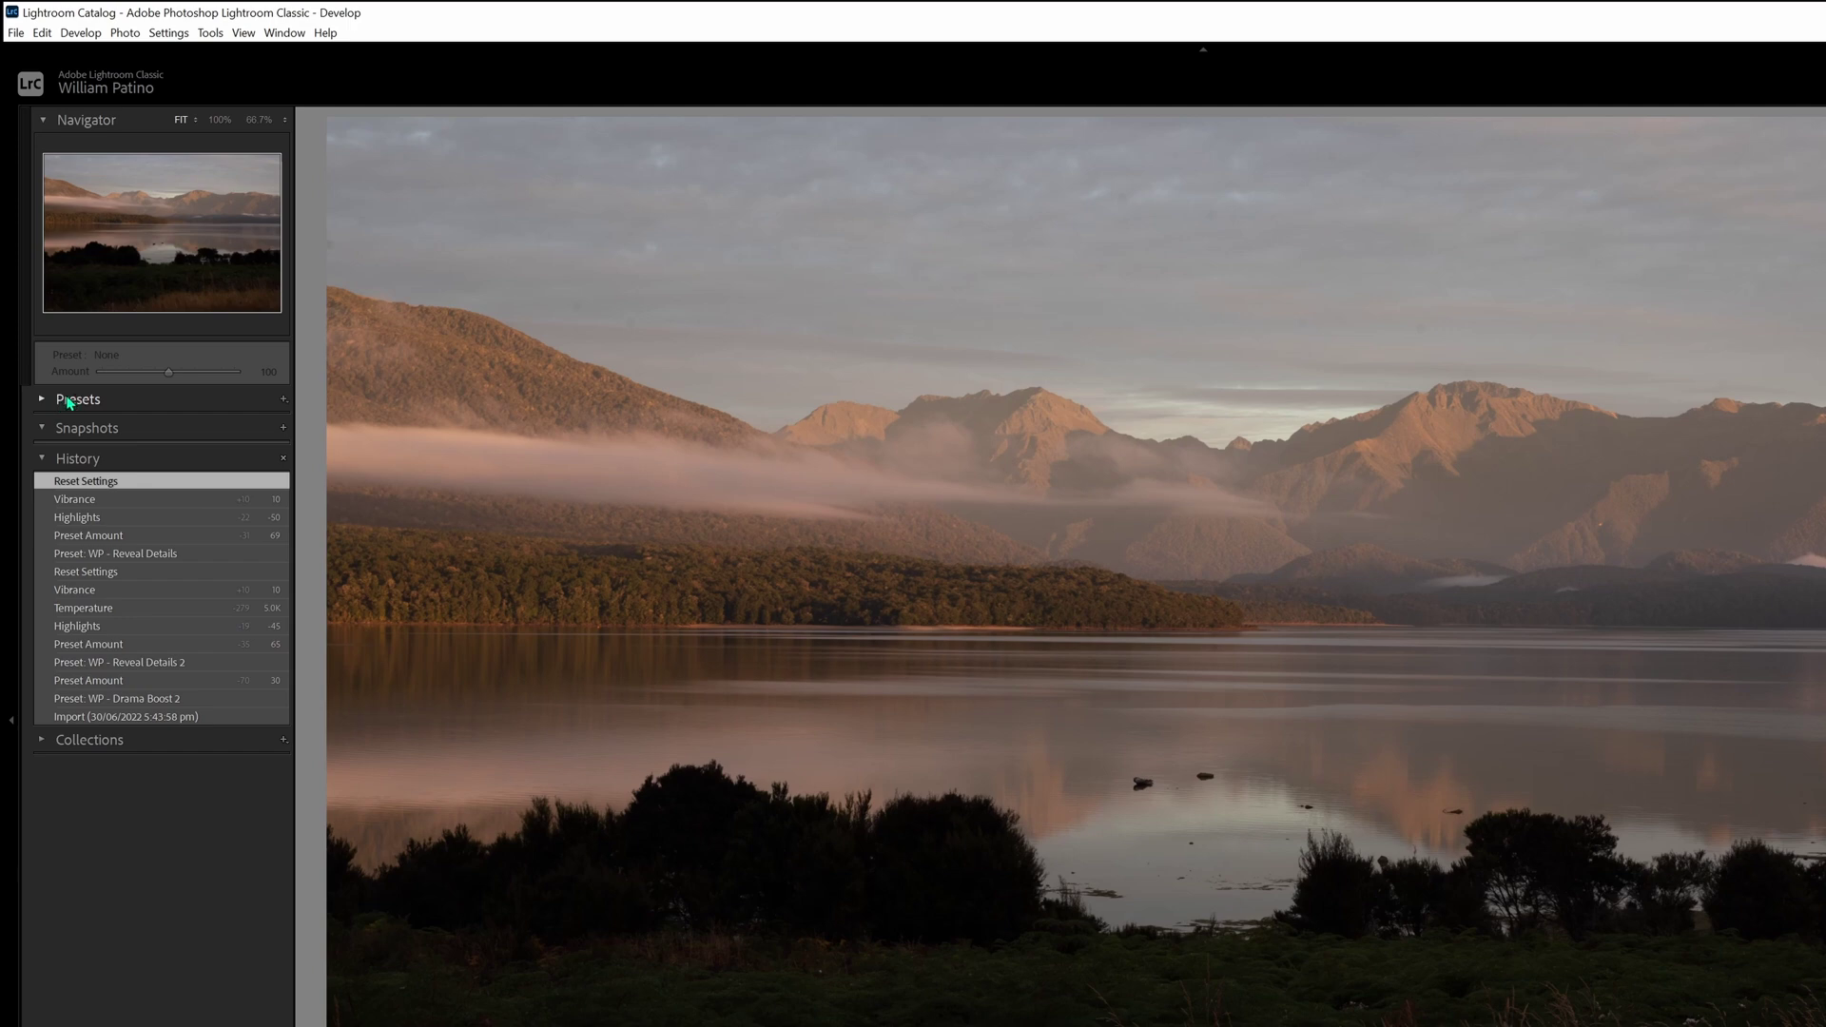
pyautogui.click(68, 404)
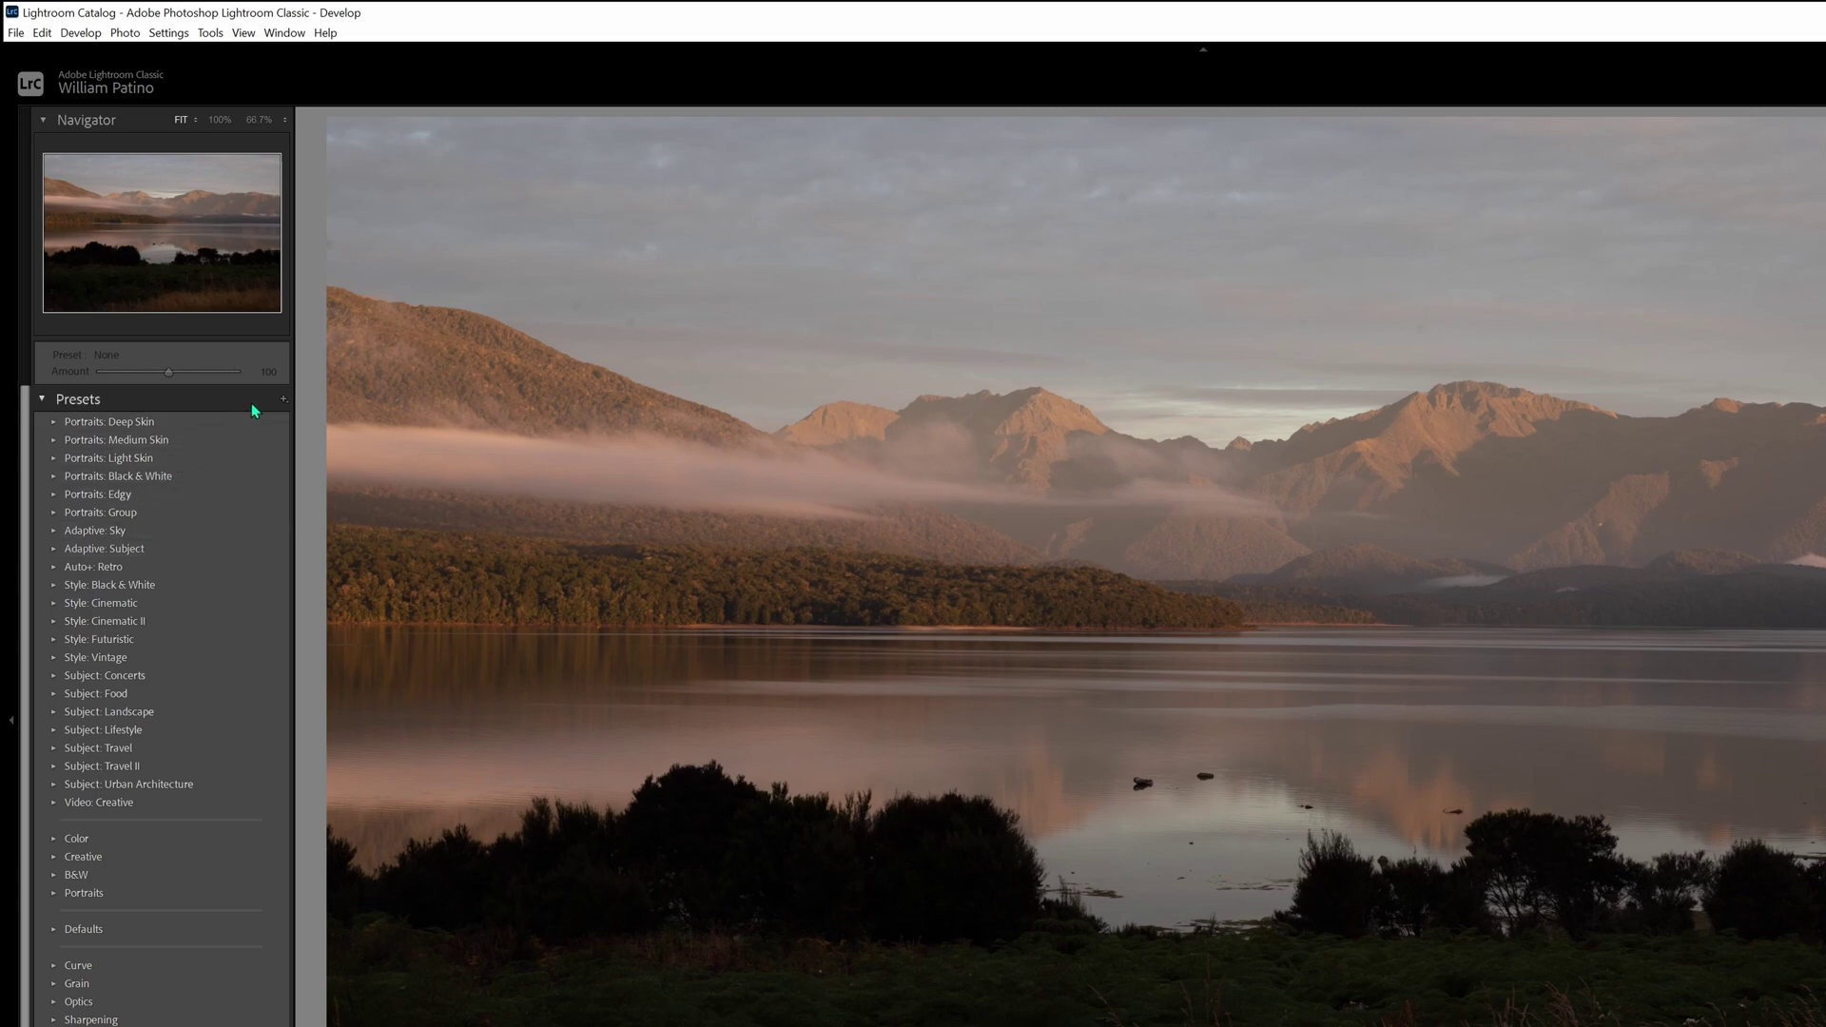
# - Import the WP Landscape preset zip from the Presets panel's + menu
pyautogui.click(284, 400)
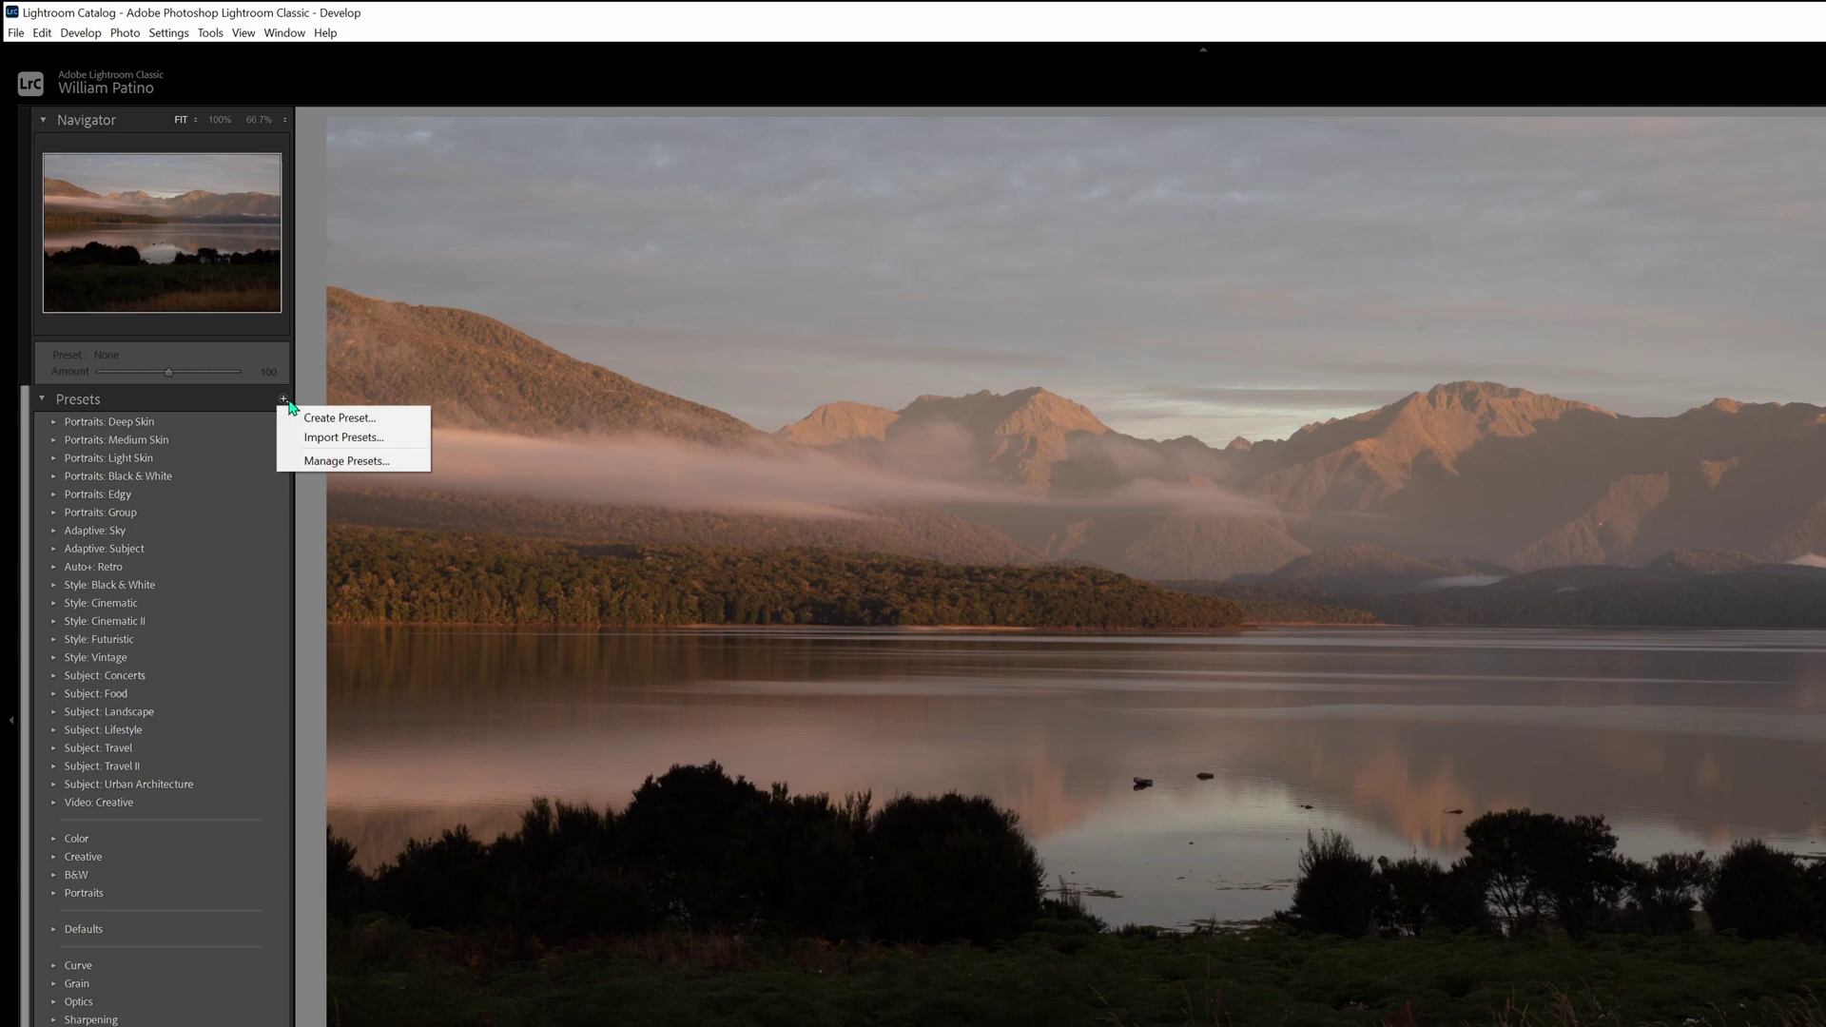
pyautogui.click(318, 437)
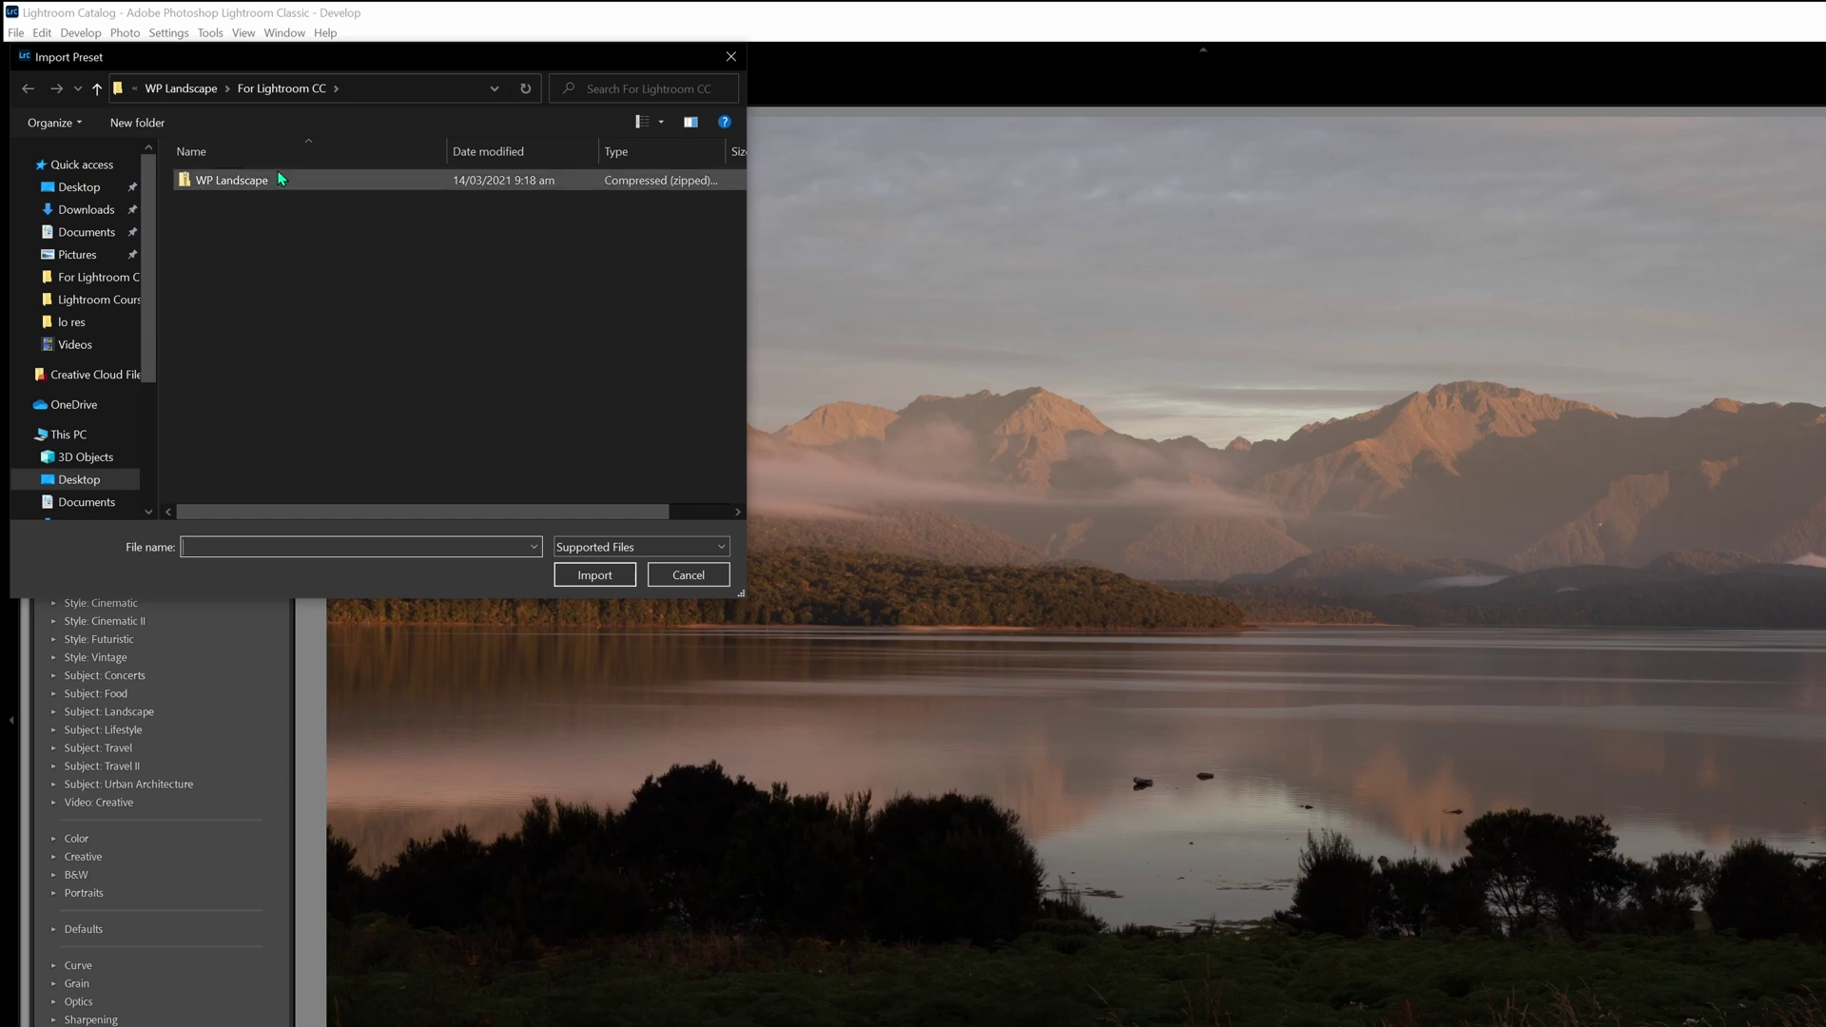
pyautogui.click(218, 187)
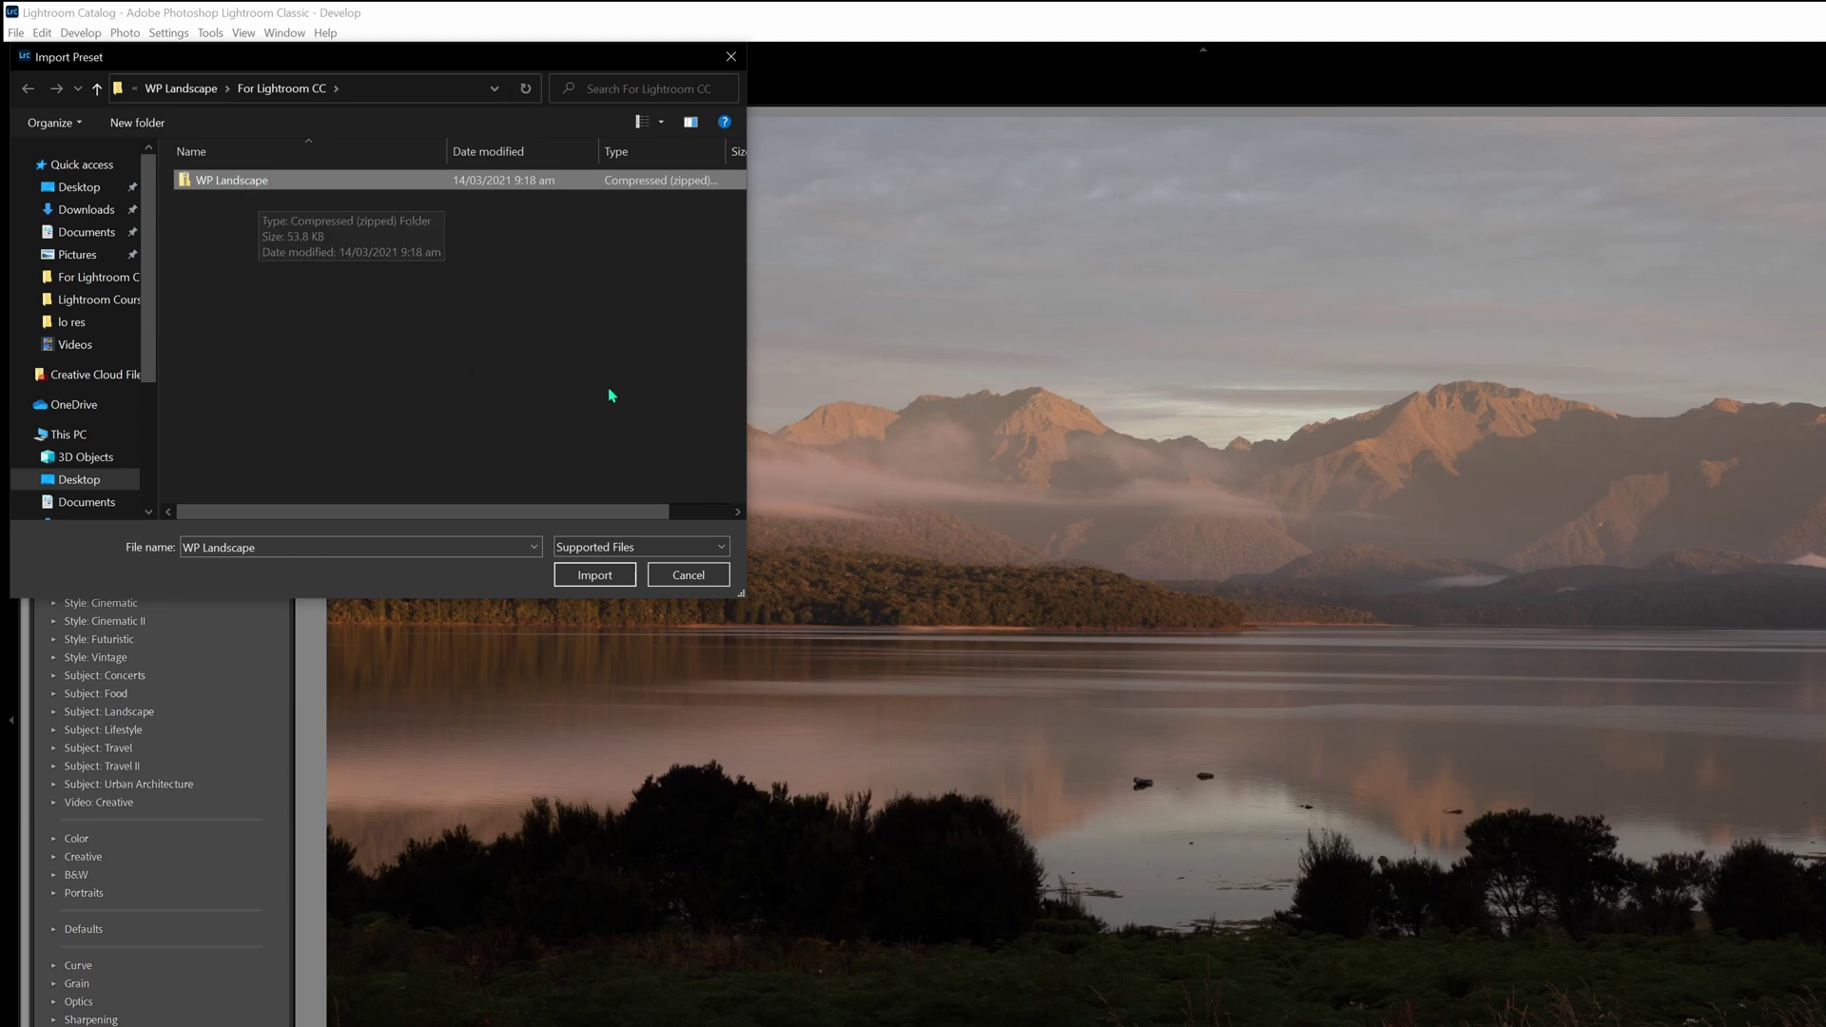
pyautogui.click(586, 577)
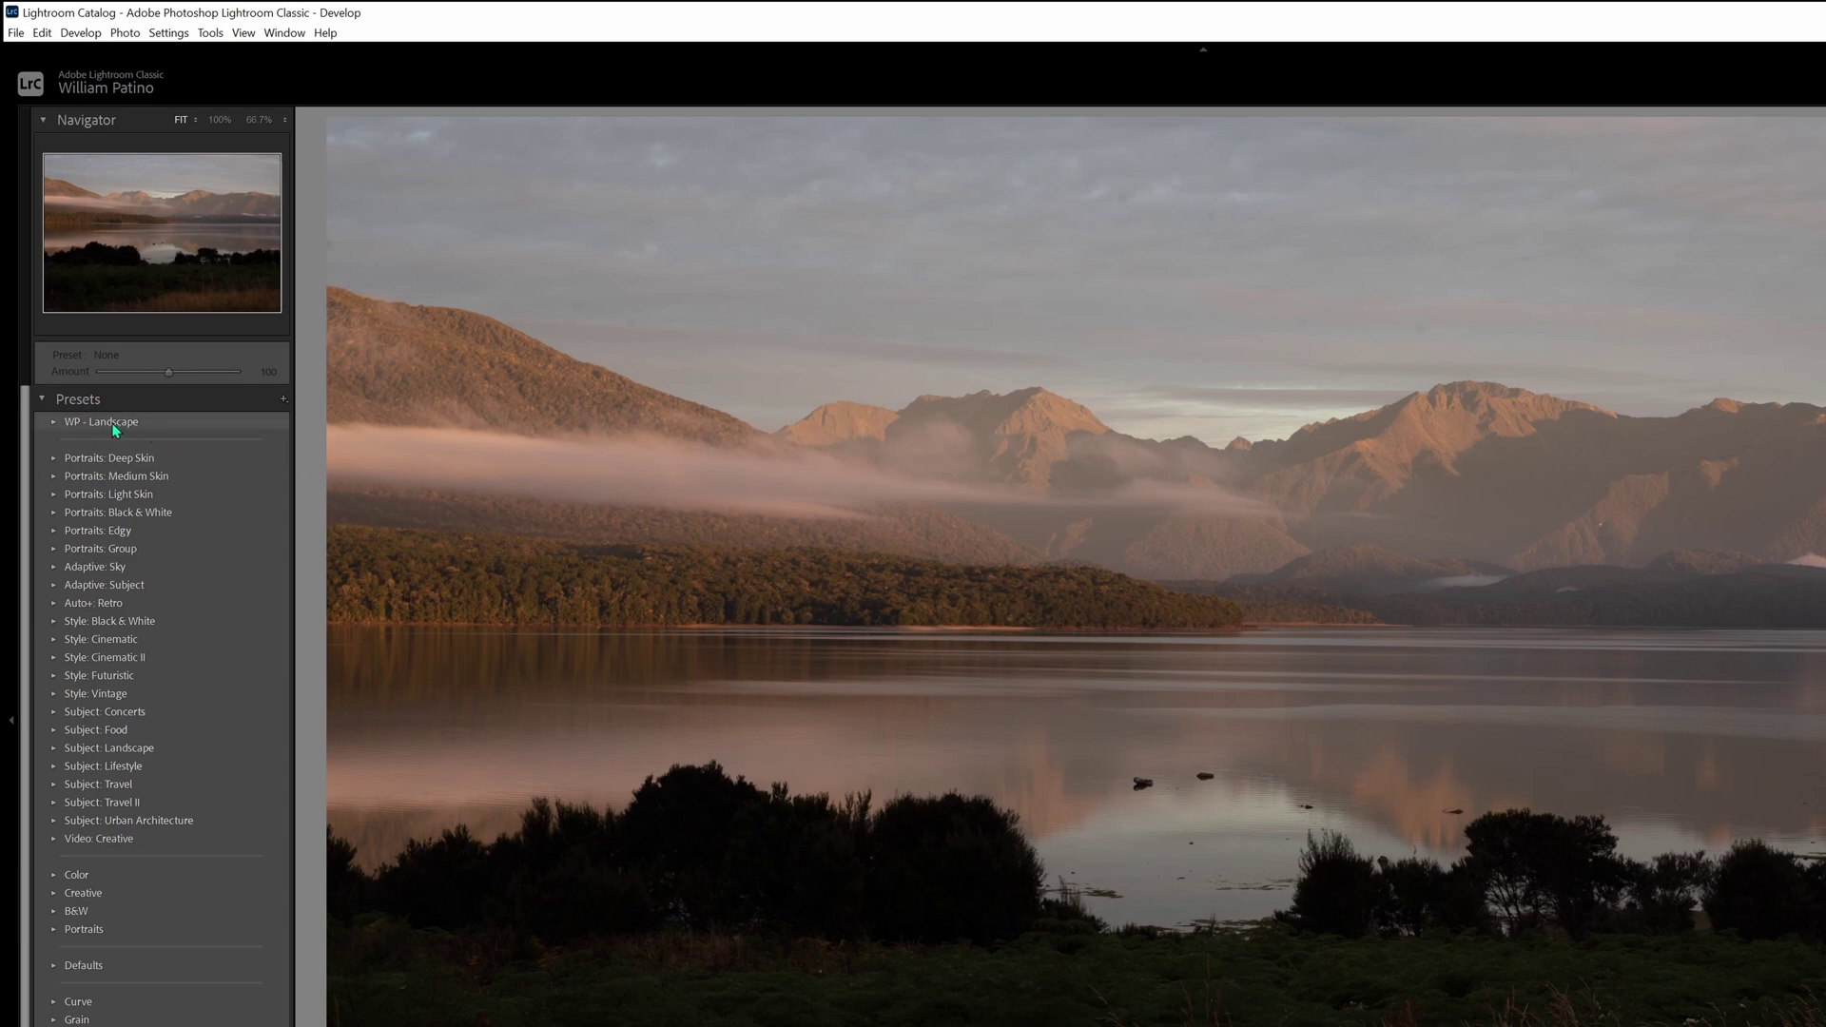
# - Expand the WP - Landscape group and apply WP - Forest Glow to the lake photo
pyautogui.click(54, 423)
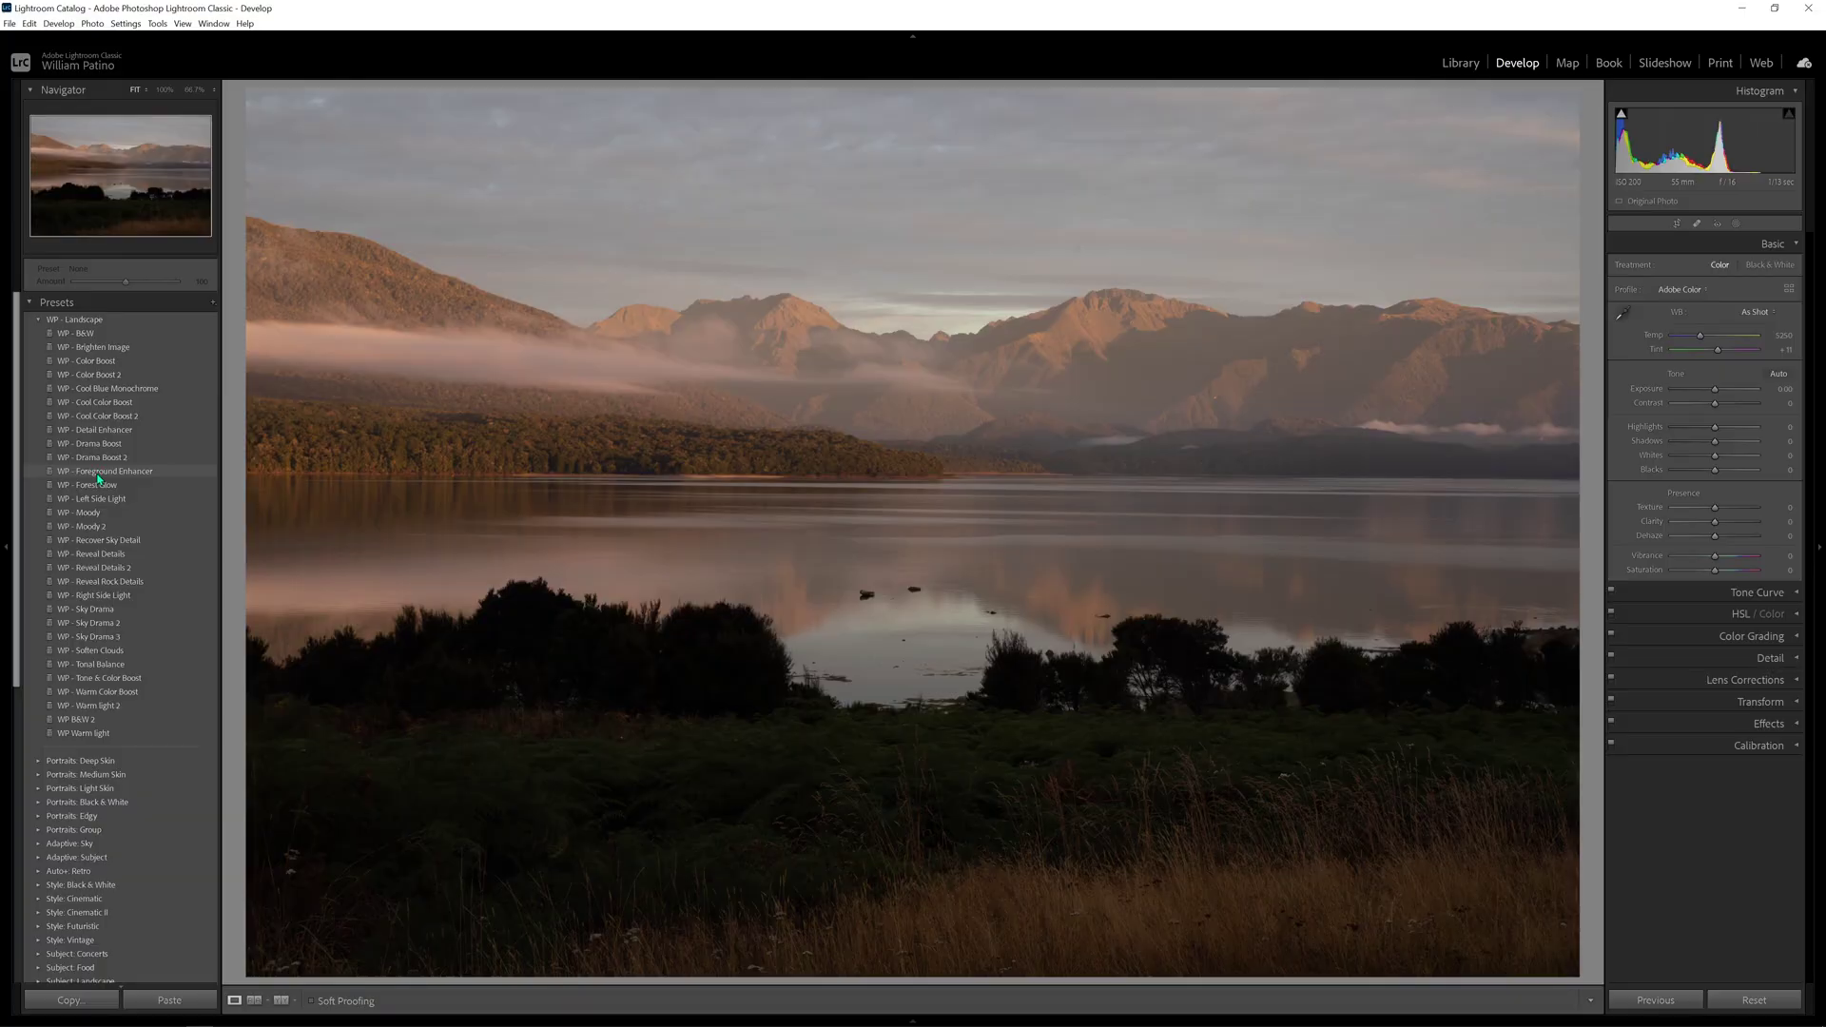
pyautogui.click(97, 487)
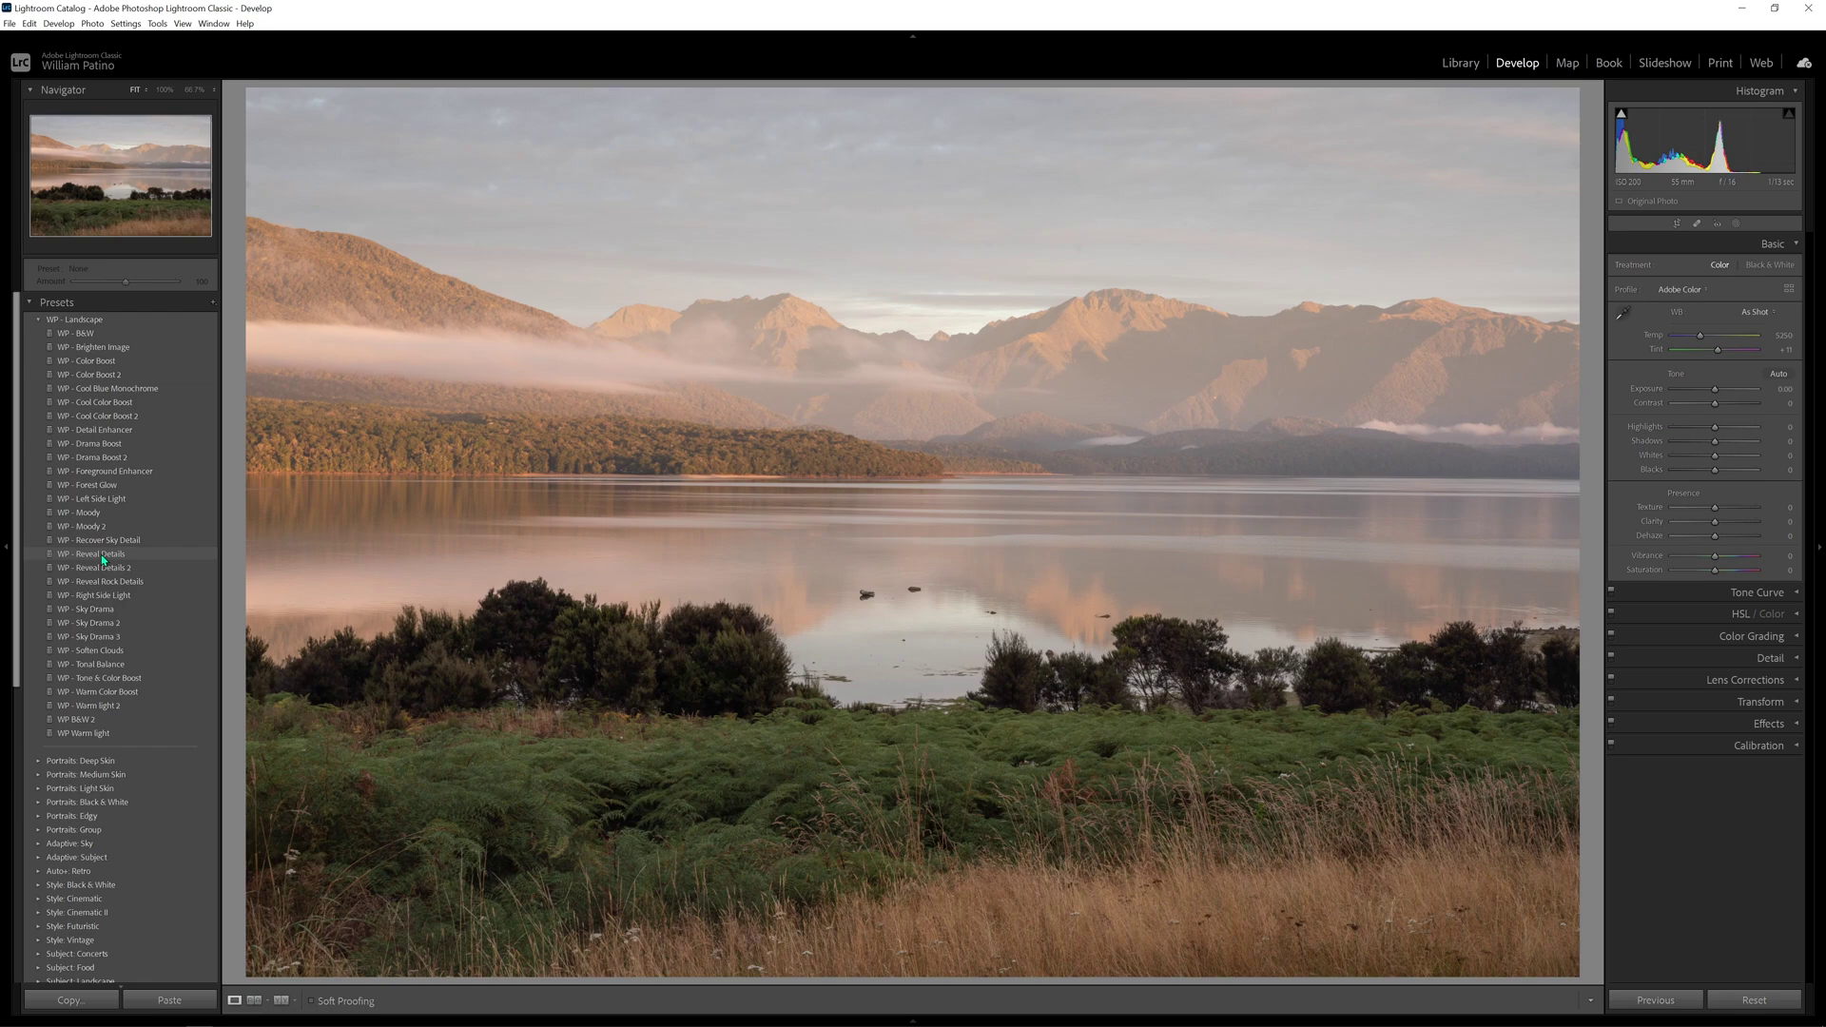
# - Apply WP - Reveal Details and lower its Amount slider to about 78
pyautogui.click(103, 560)
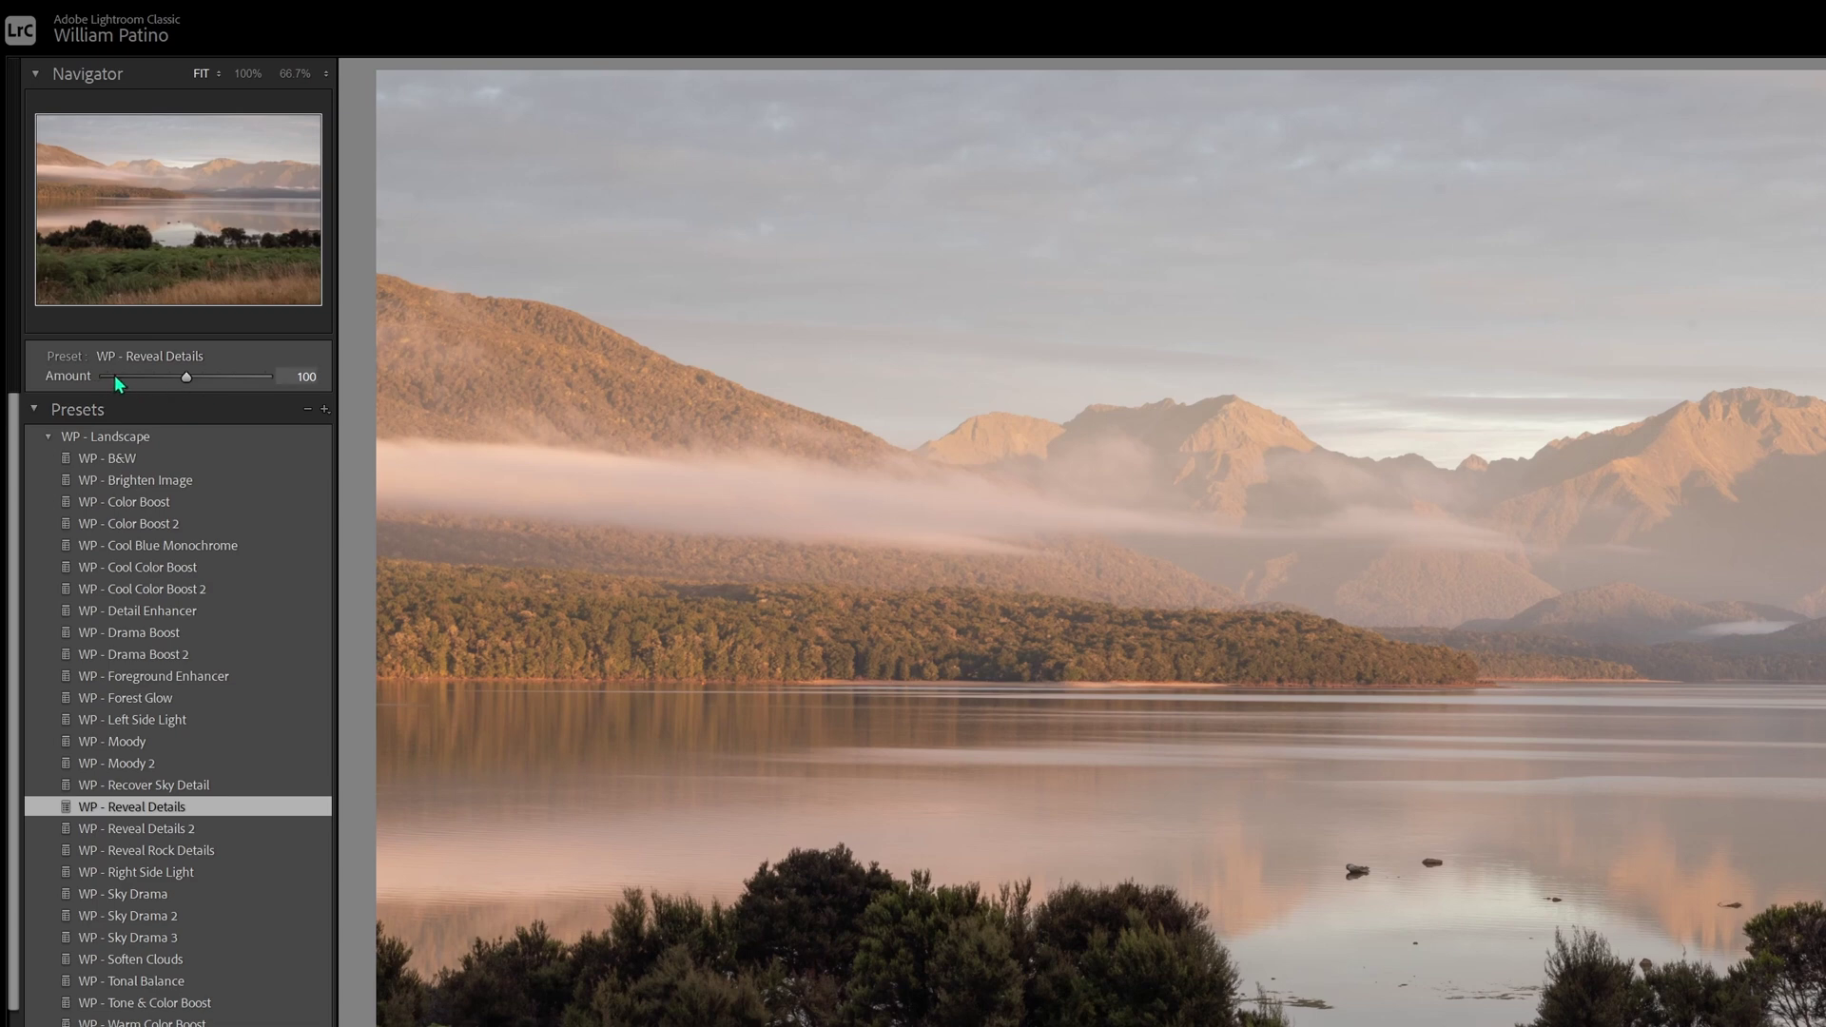
pyautogui.moveTo(187, 378); pyautogui.dragTo(148, 377)
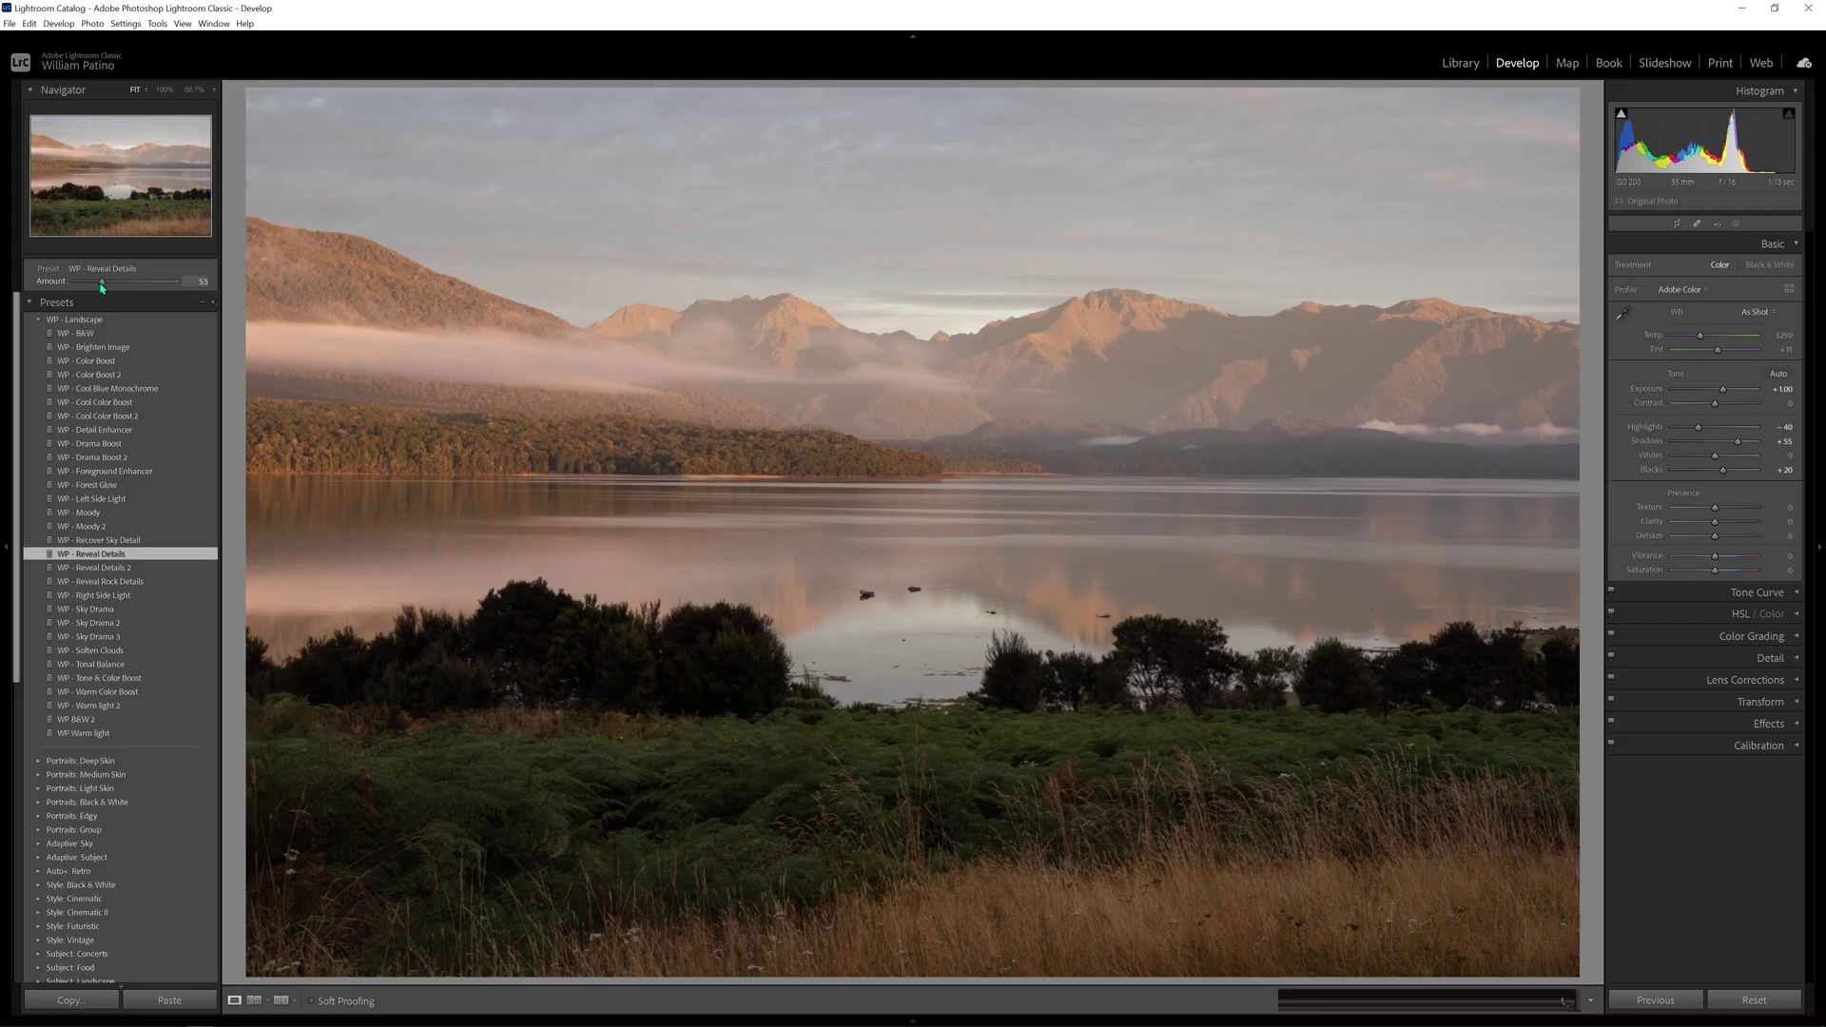
pyautogui.moveTo(102, 282)
pyautogui.mouseDown()
pyautogui.moveTo(73, 283)
pyautogui.moveTo(146, 282)
pyautogui.moveTo(115, 283)
pyautogui.mouseUp()
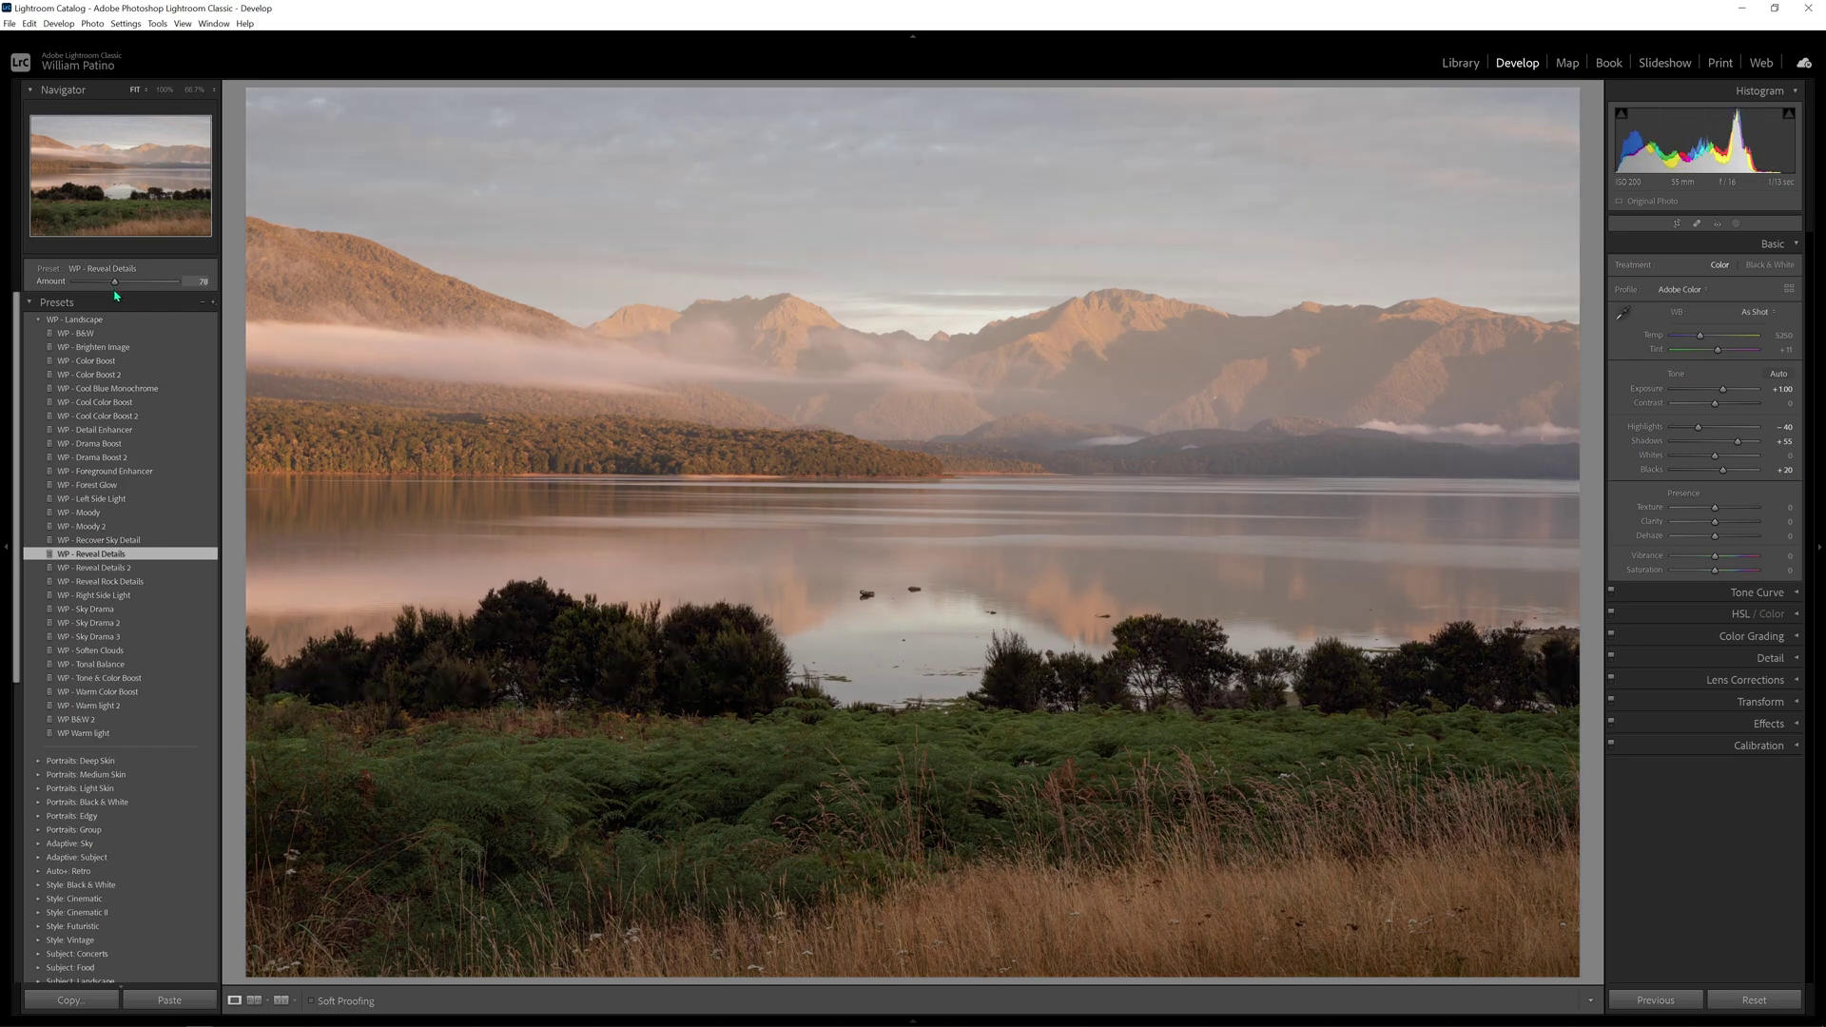
# - Raise the preset amount to about 81 and pull Highlights down to about -50
pyautogui.moveTo(116, 295); pyautogui.dragTo(117, 296)
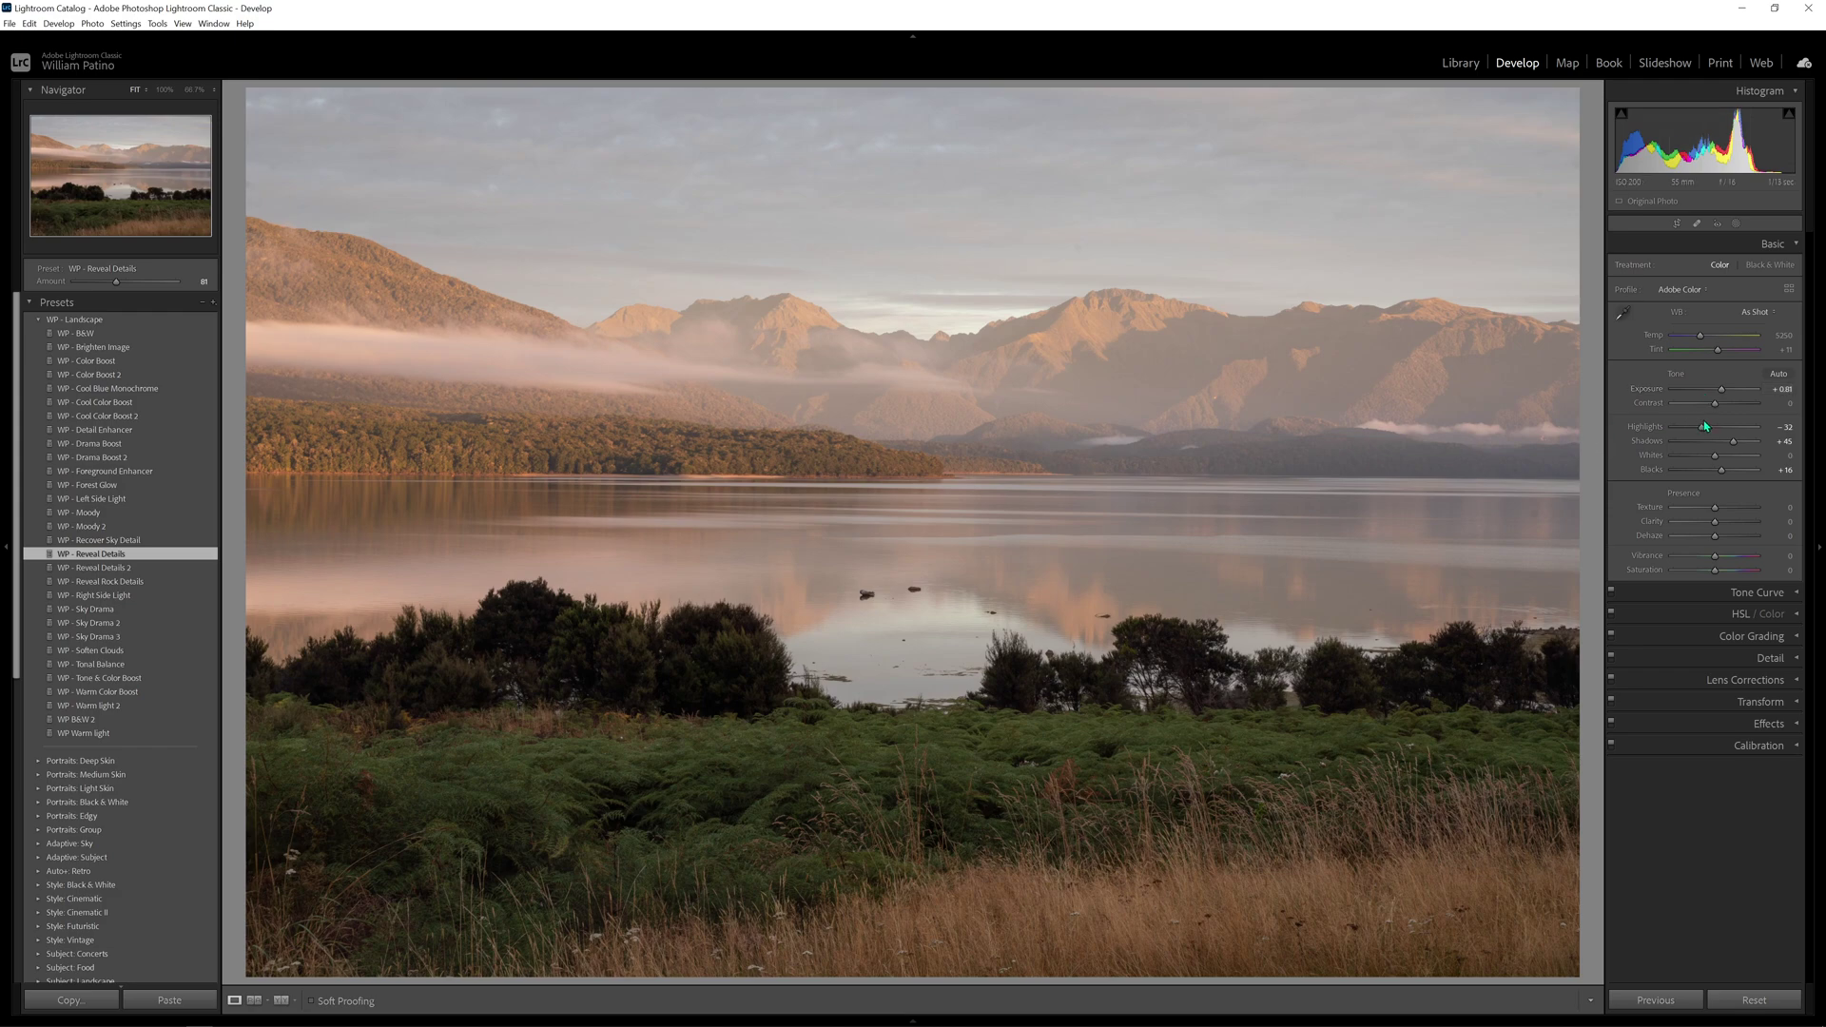
pyautogui.moveTo(1706, 427); pyautogui.dragTo(1697, 432)
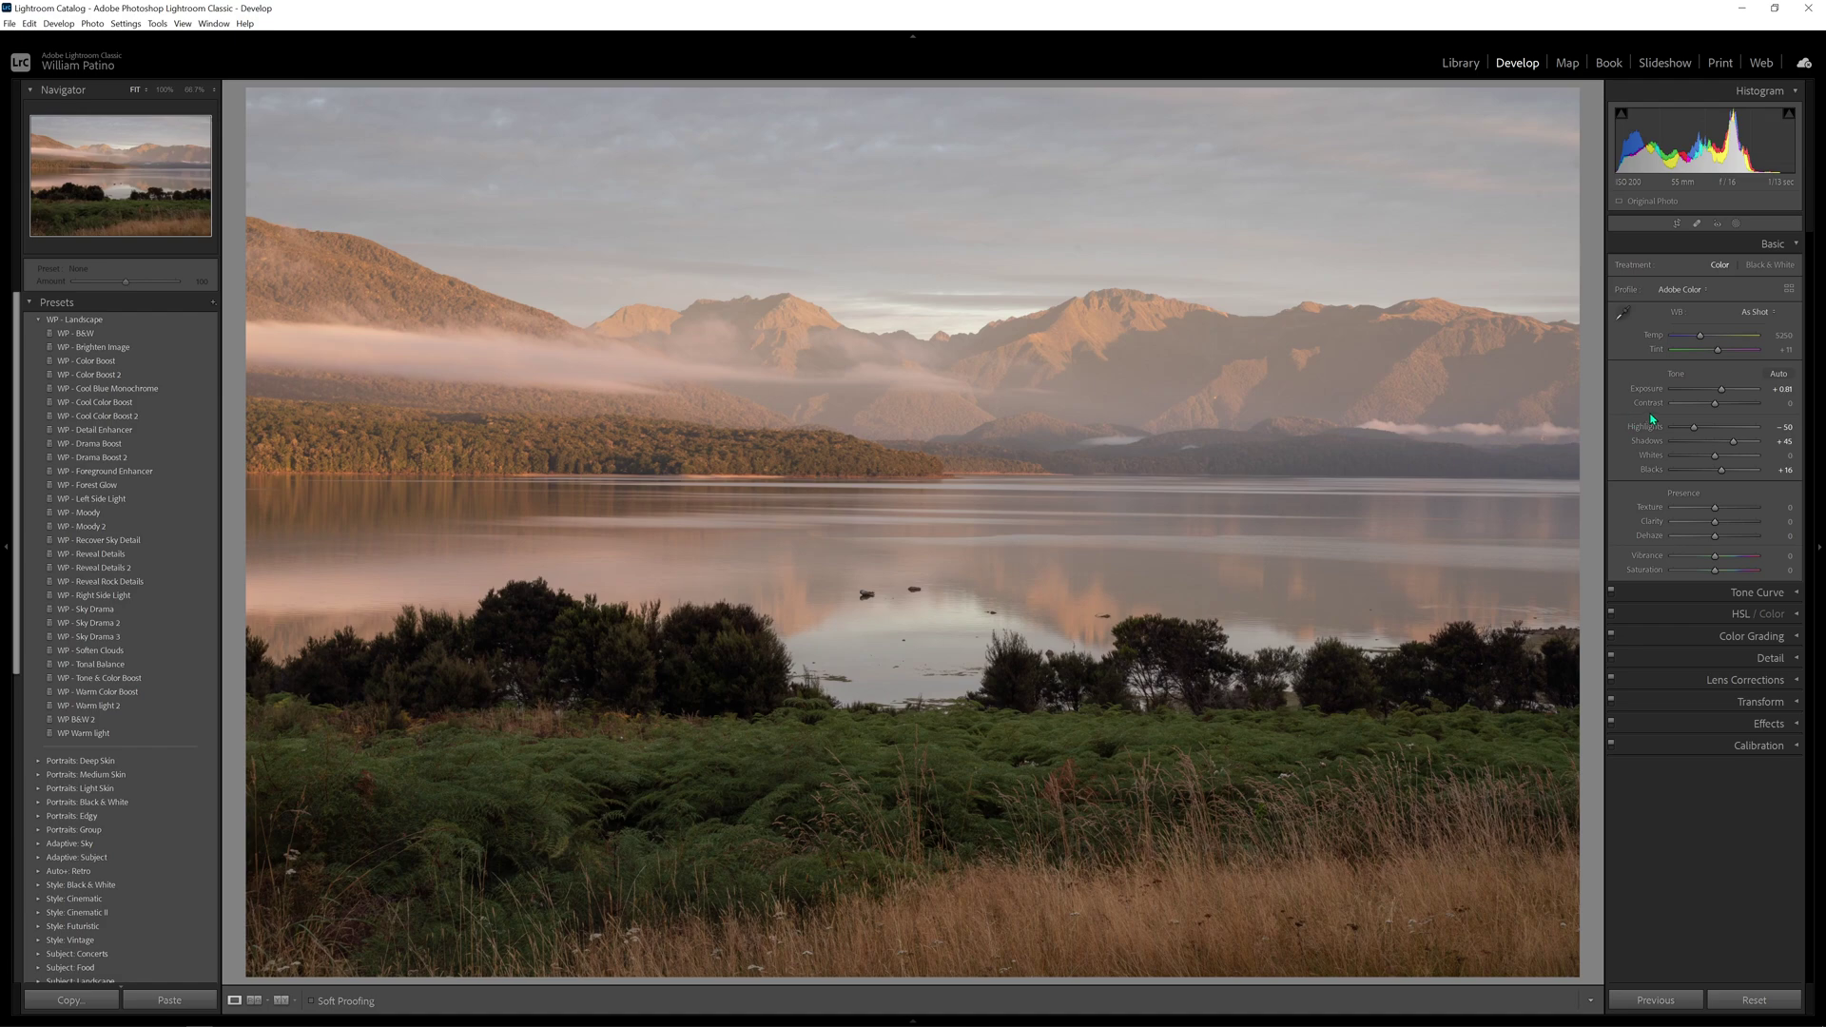
# - From the Library, send the lake photo to Photoshop via Edit In > Open as Smart Object
pyautogui.click(1458, 64)
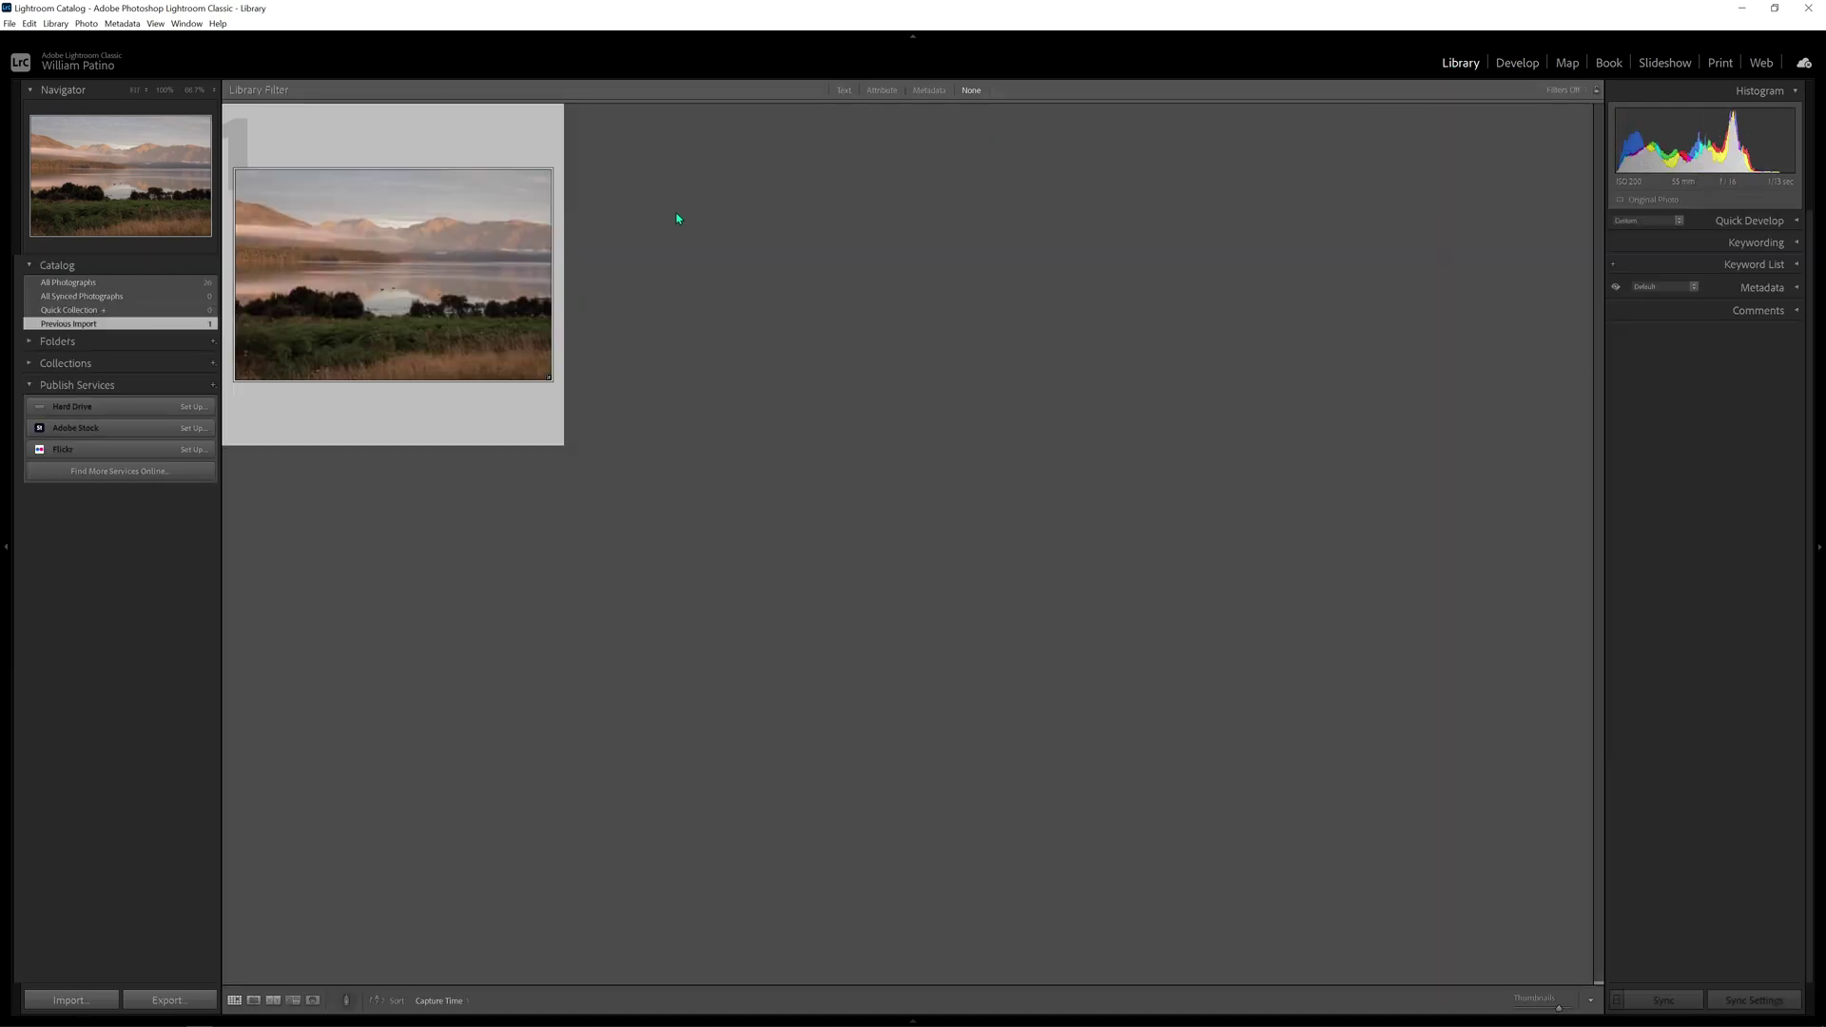
pyautogui.rightClick(397, 287)
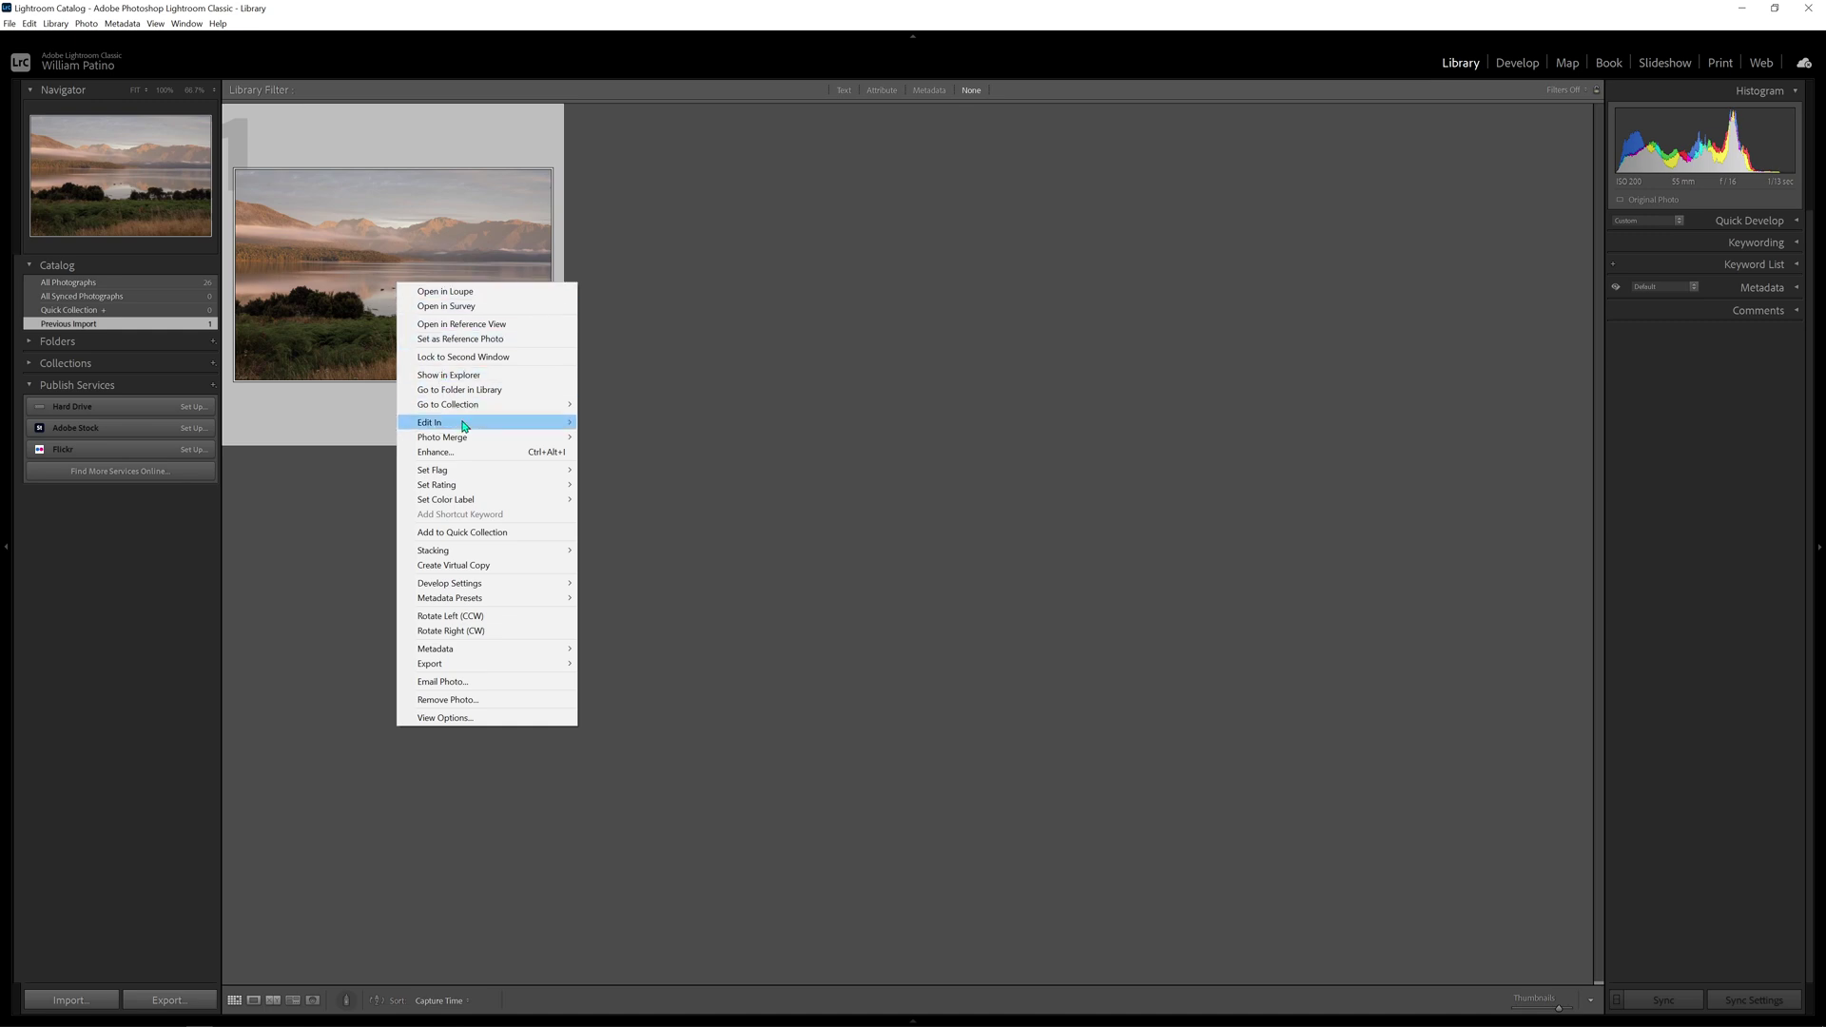
pyautogui.moveTo(485, 422)
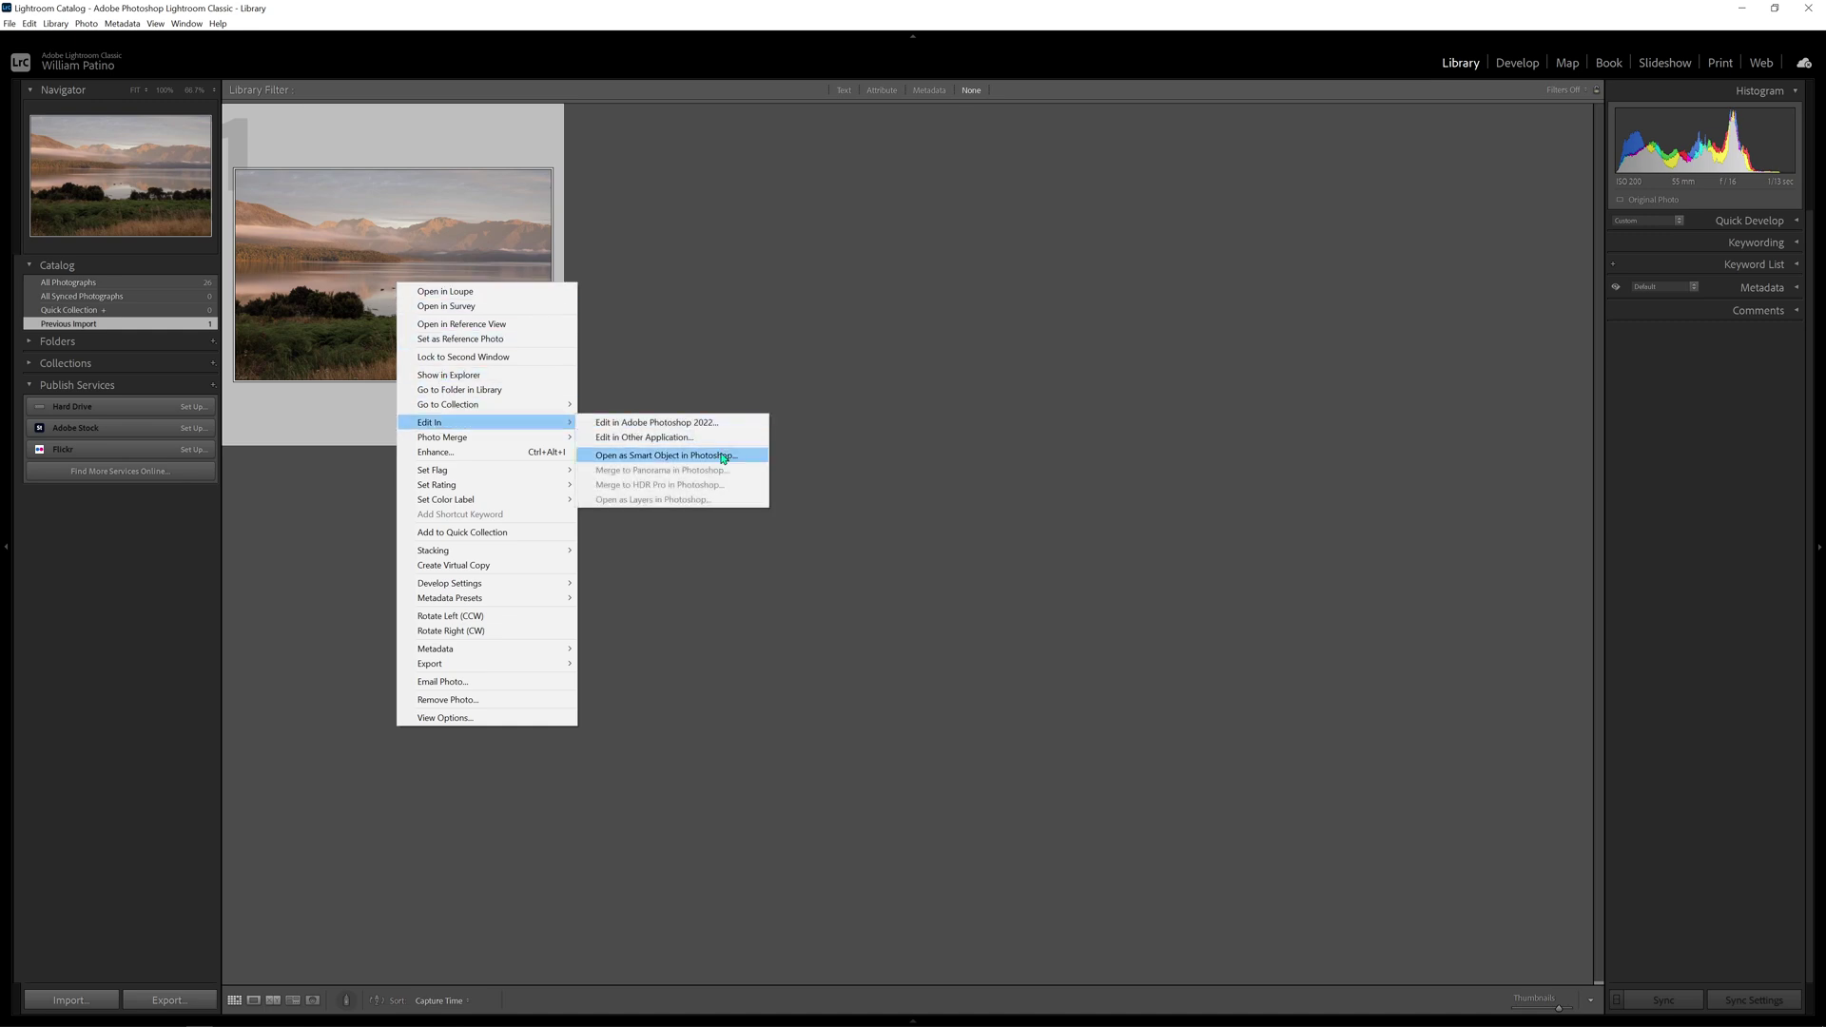
pyautogui.click(725, 456)
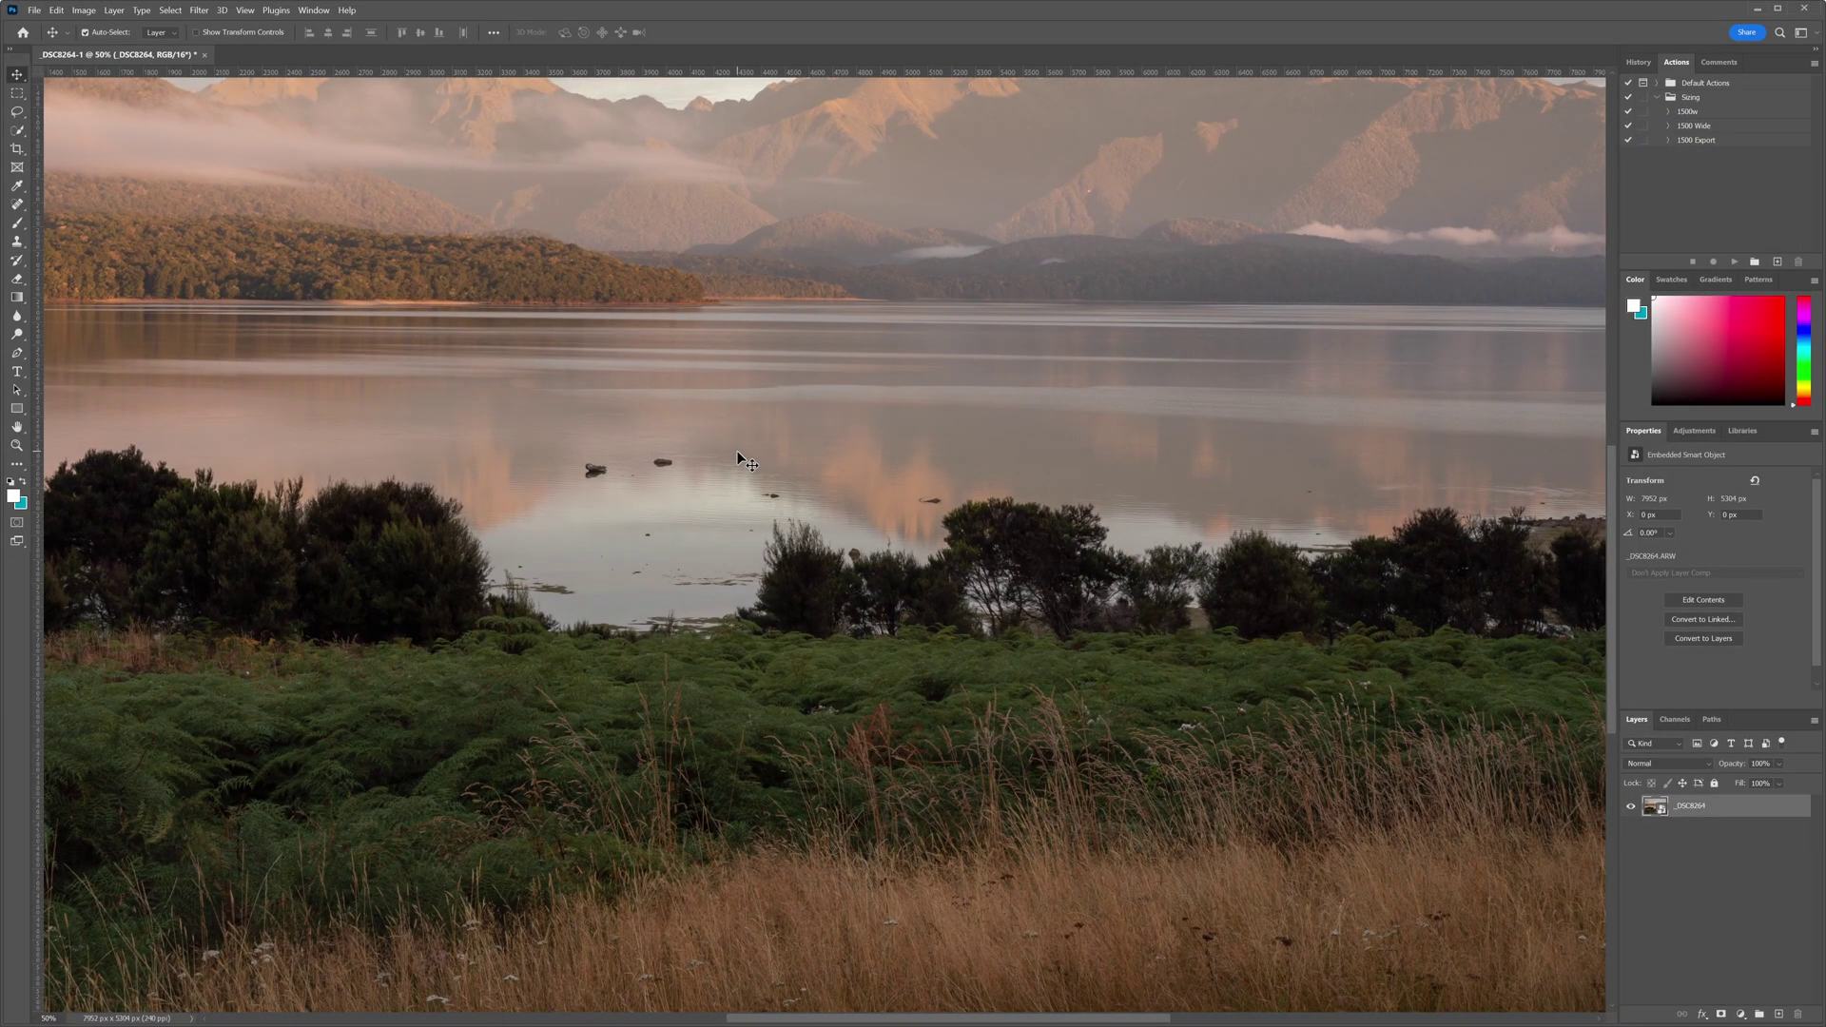
# - Fit the whole lake photo in the Photoshop window with Ctrl+0
pyautogui.hotkey('ctrl', '0')
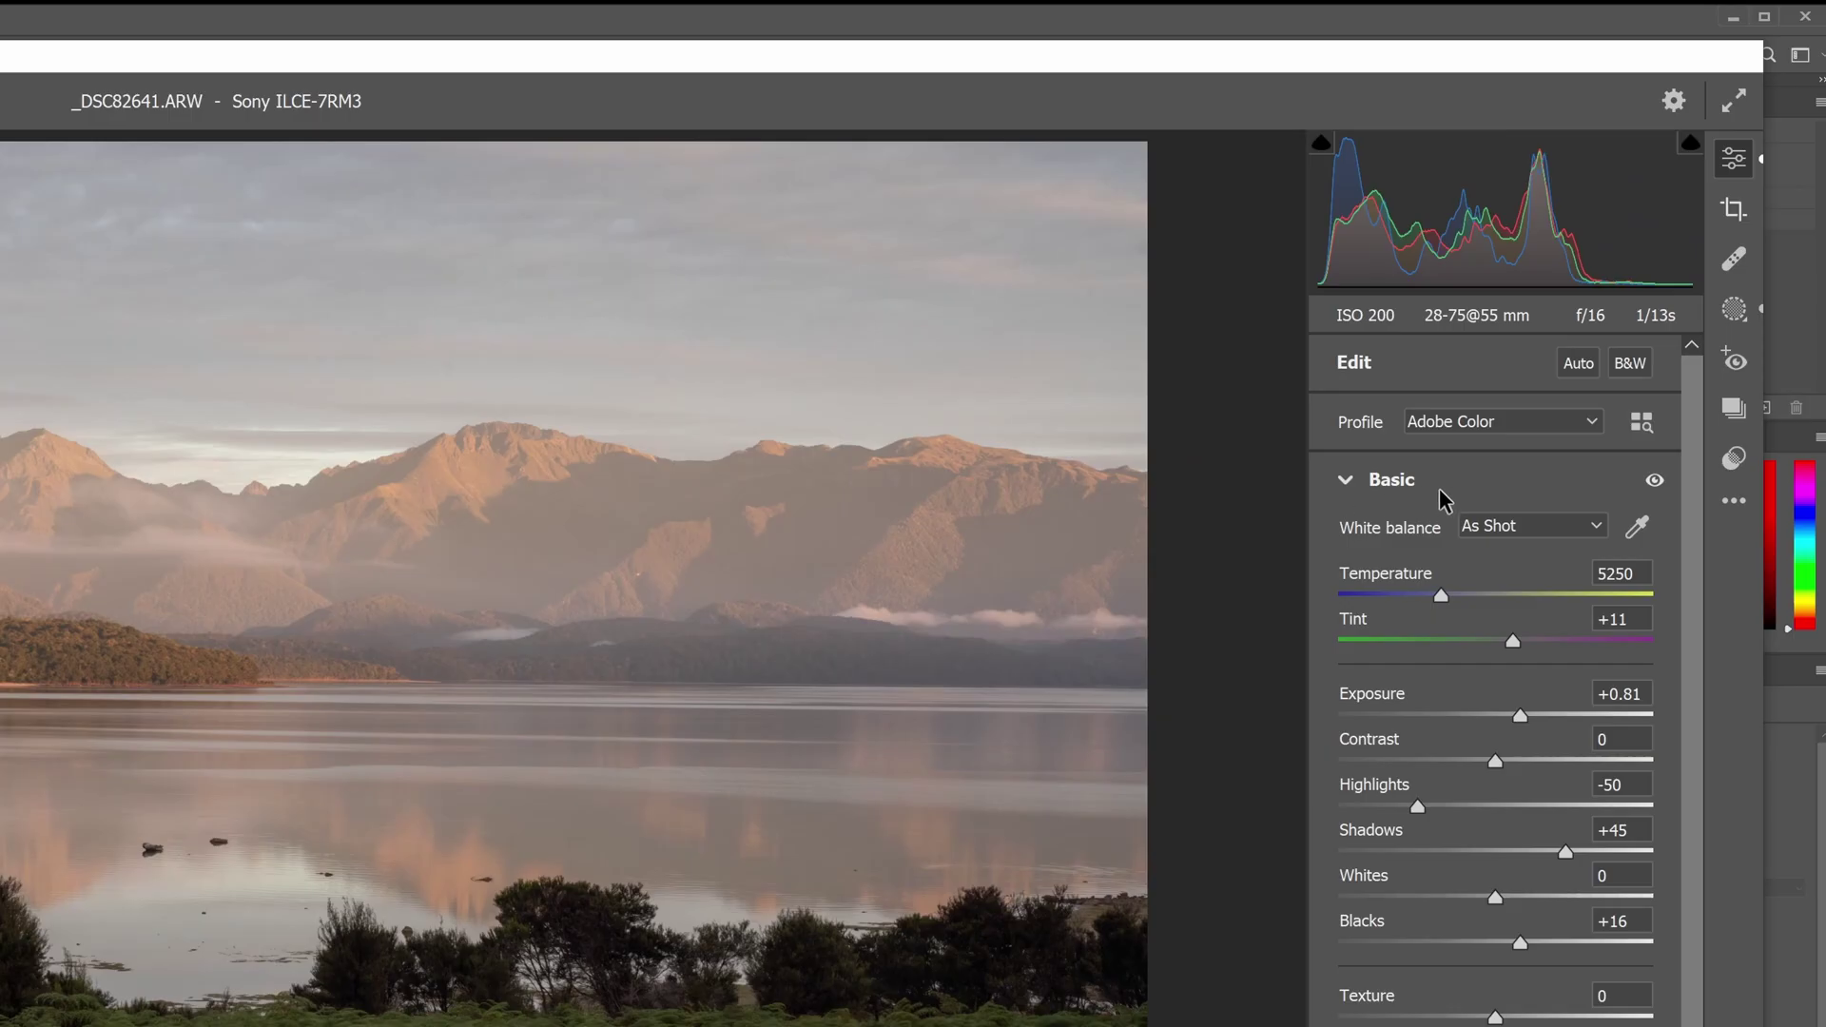
# - In Camera Raw's presets list, collapse WP - Landscape and import the WP Landscape archive
pyautogui.click(1732, 458)
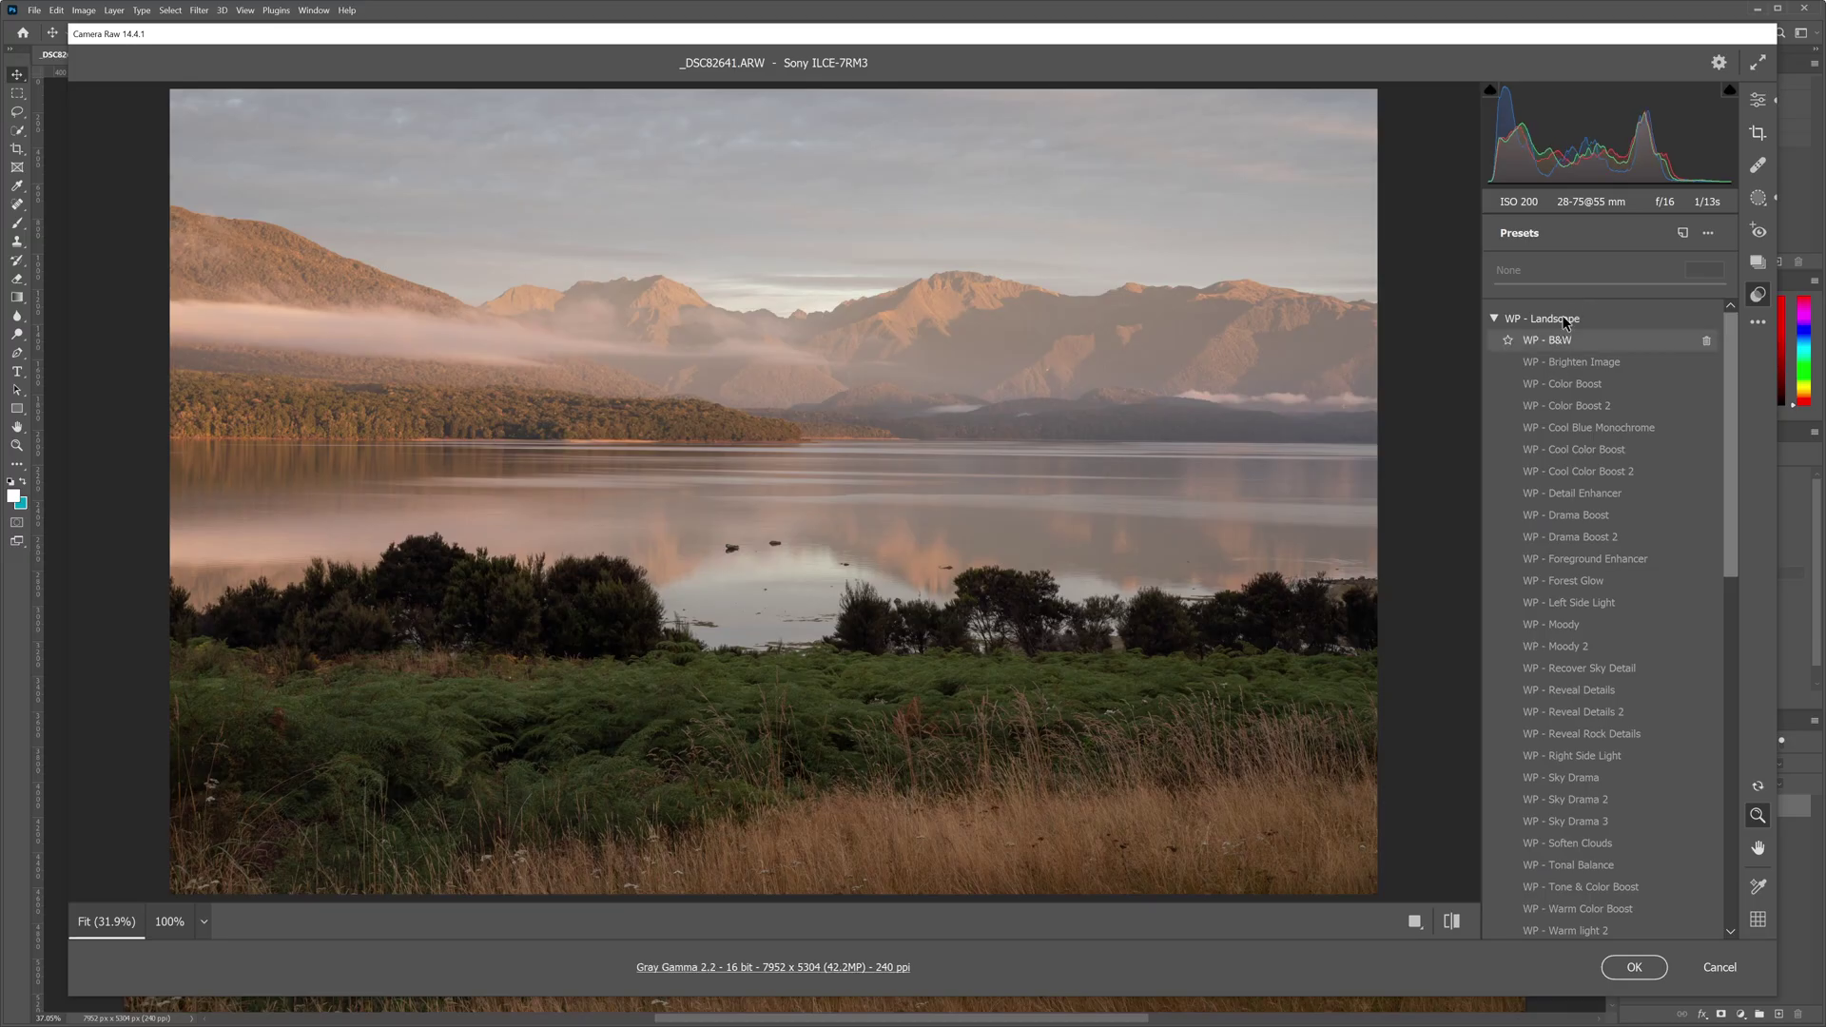
pyautogui.click(1565, 322)
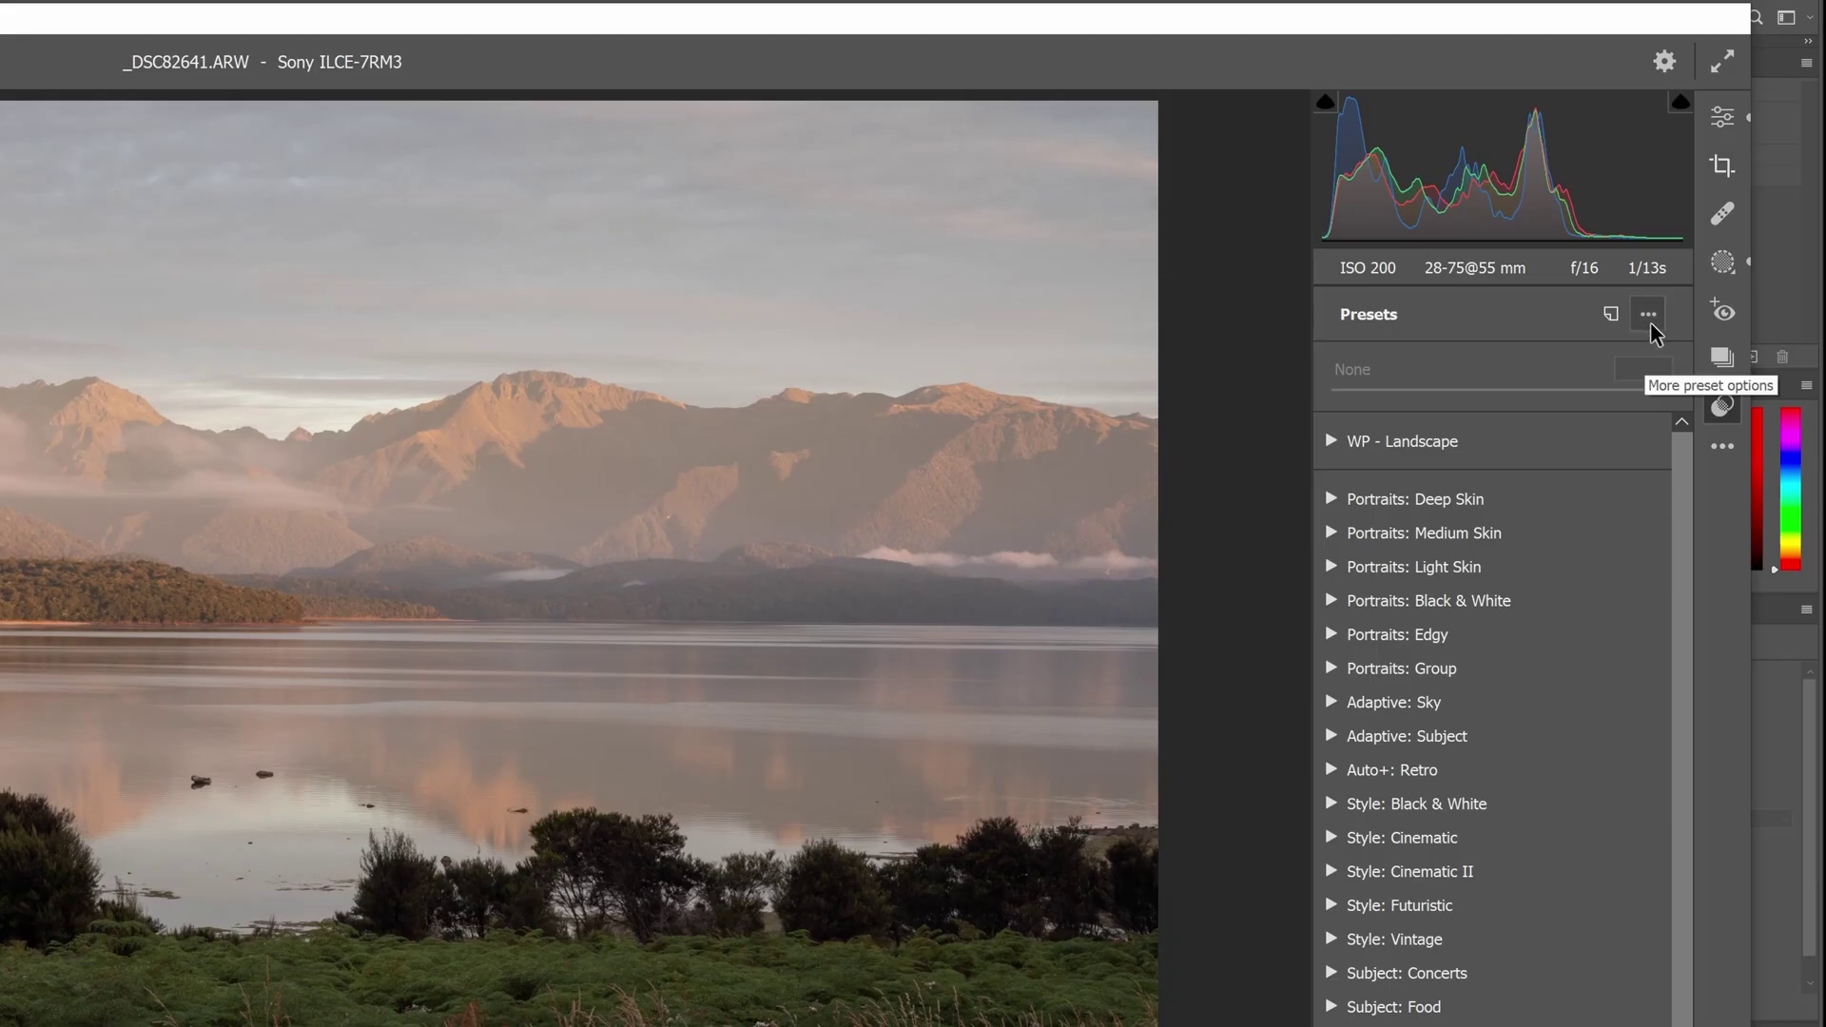
pyautogui.click(1709, 234)
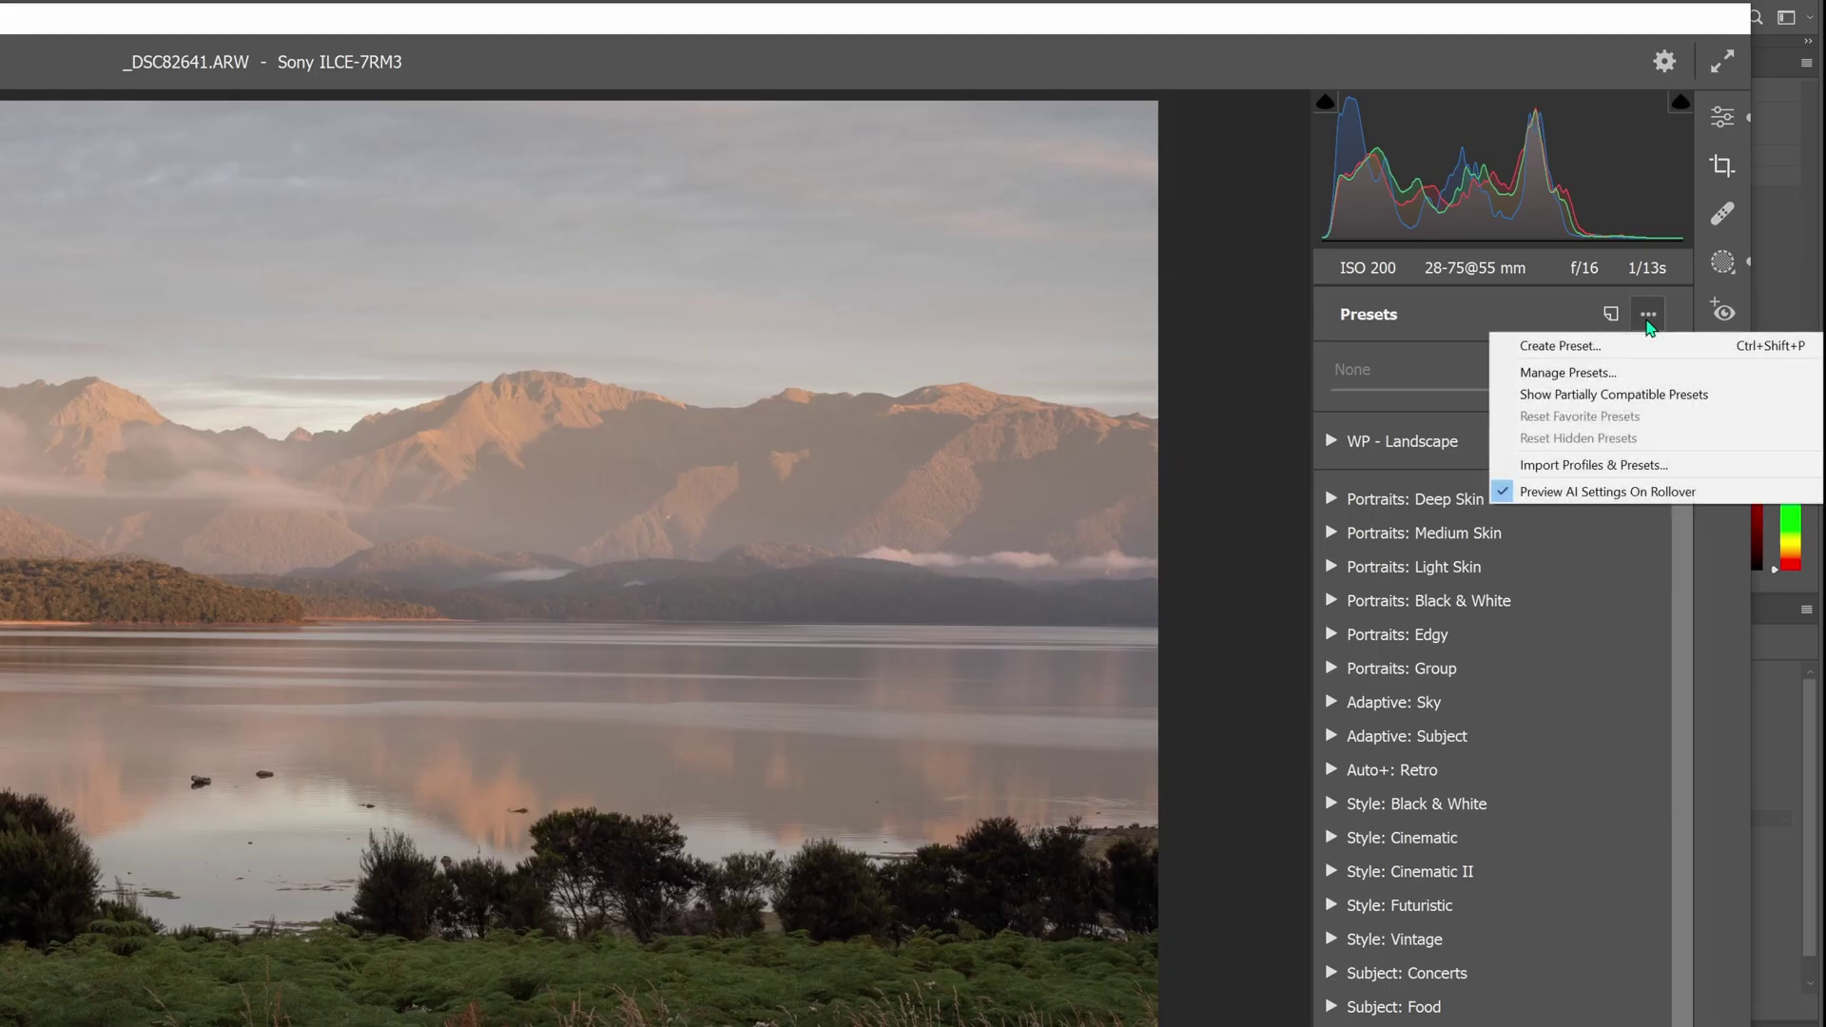
pyautogui.click(1603, 471)
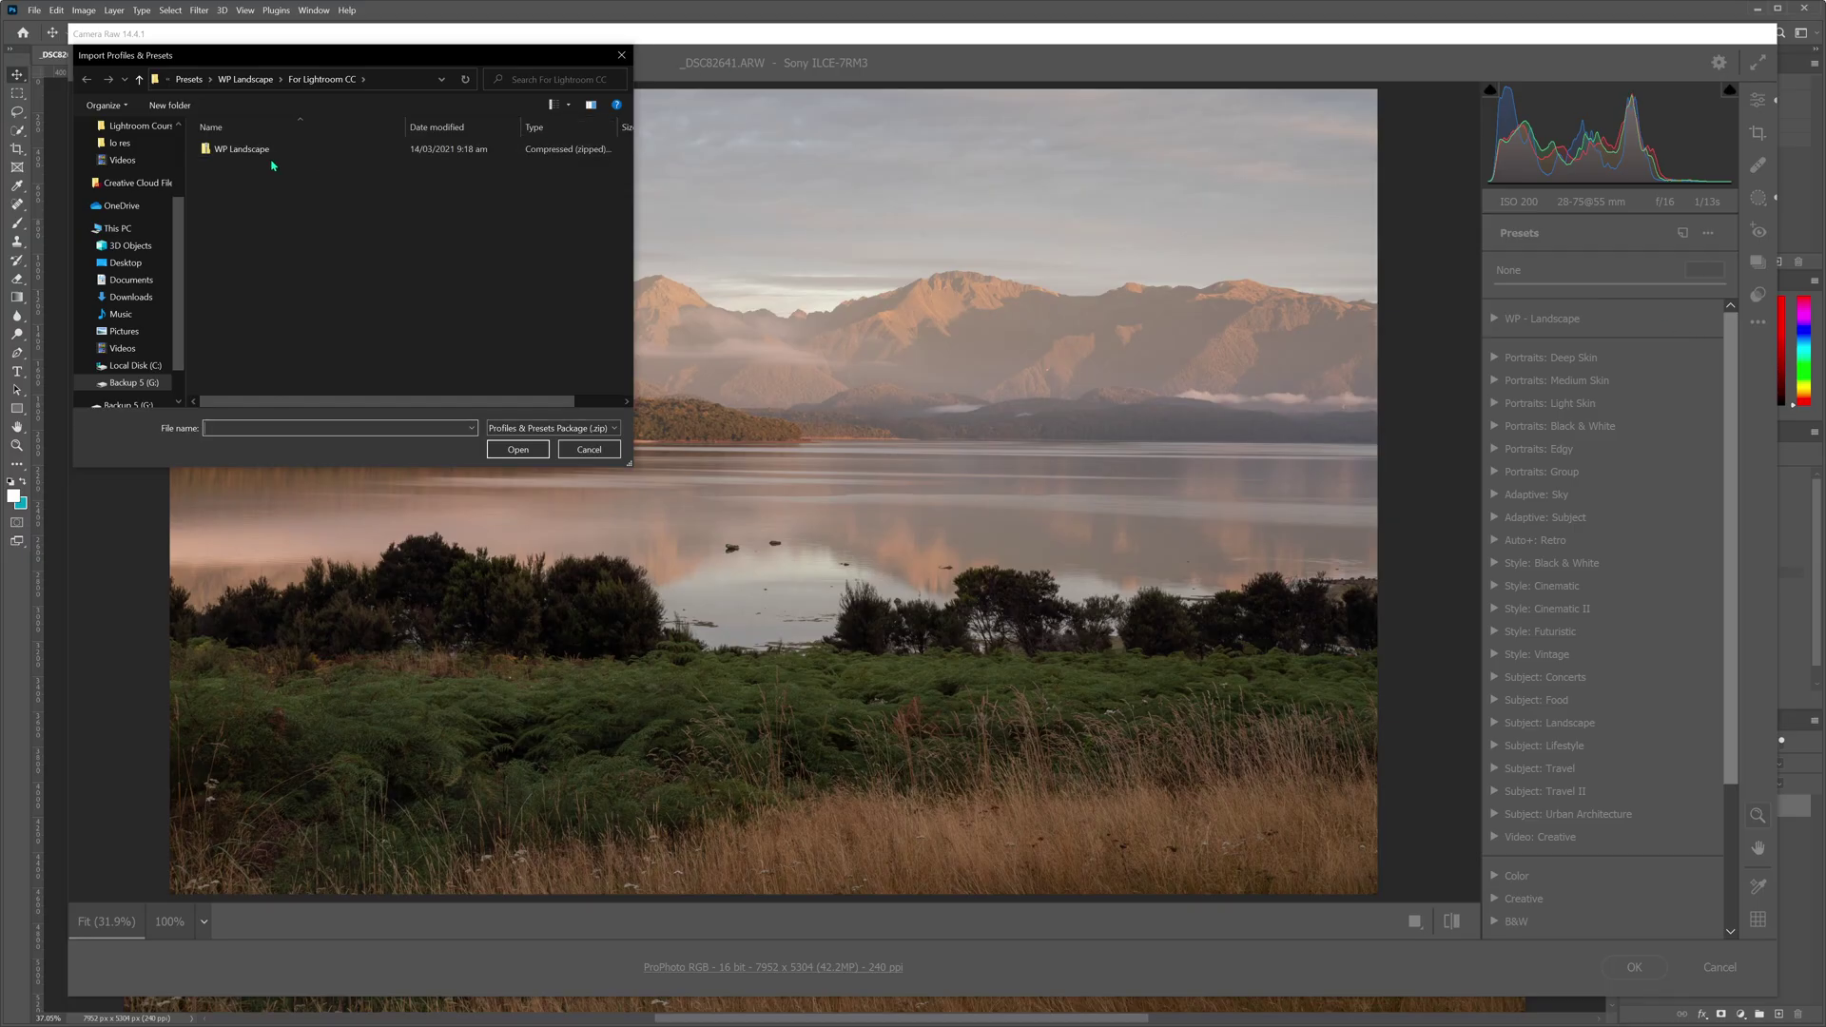
pyautogui.click(264, 150)
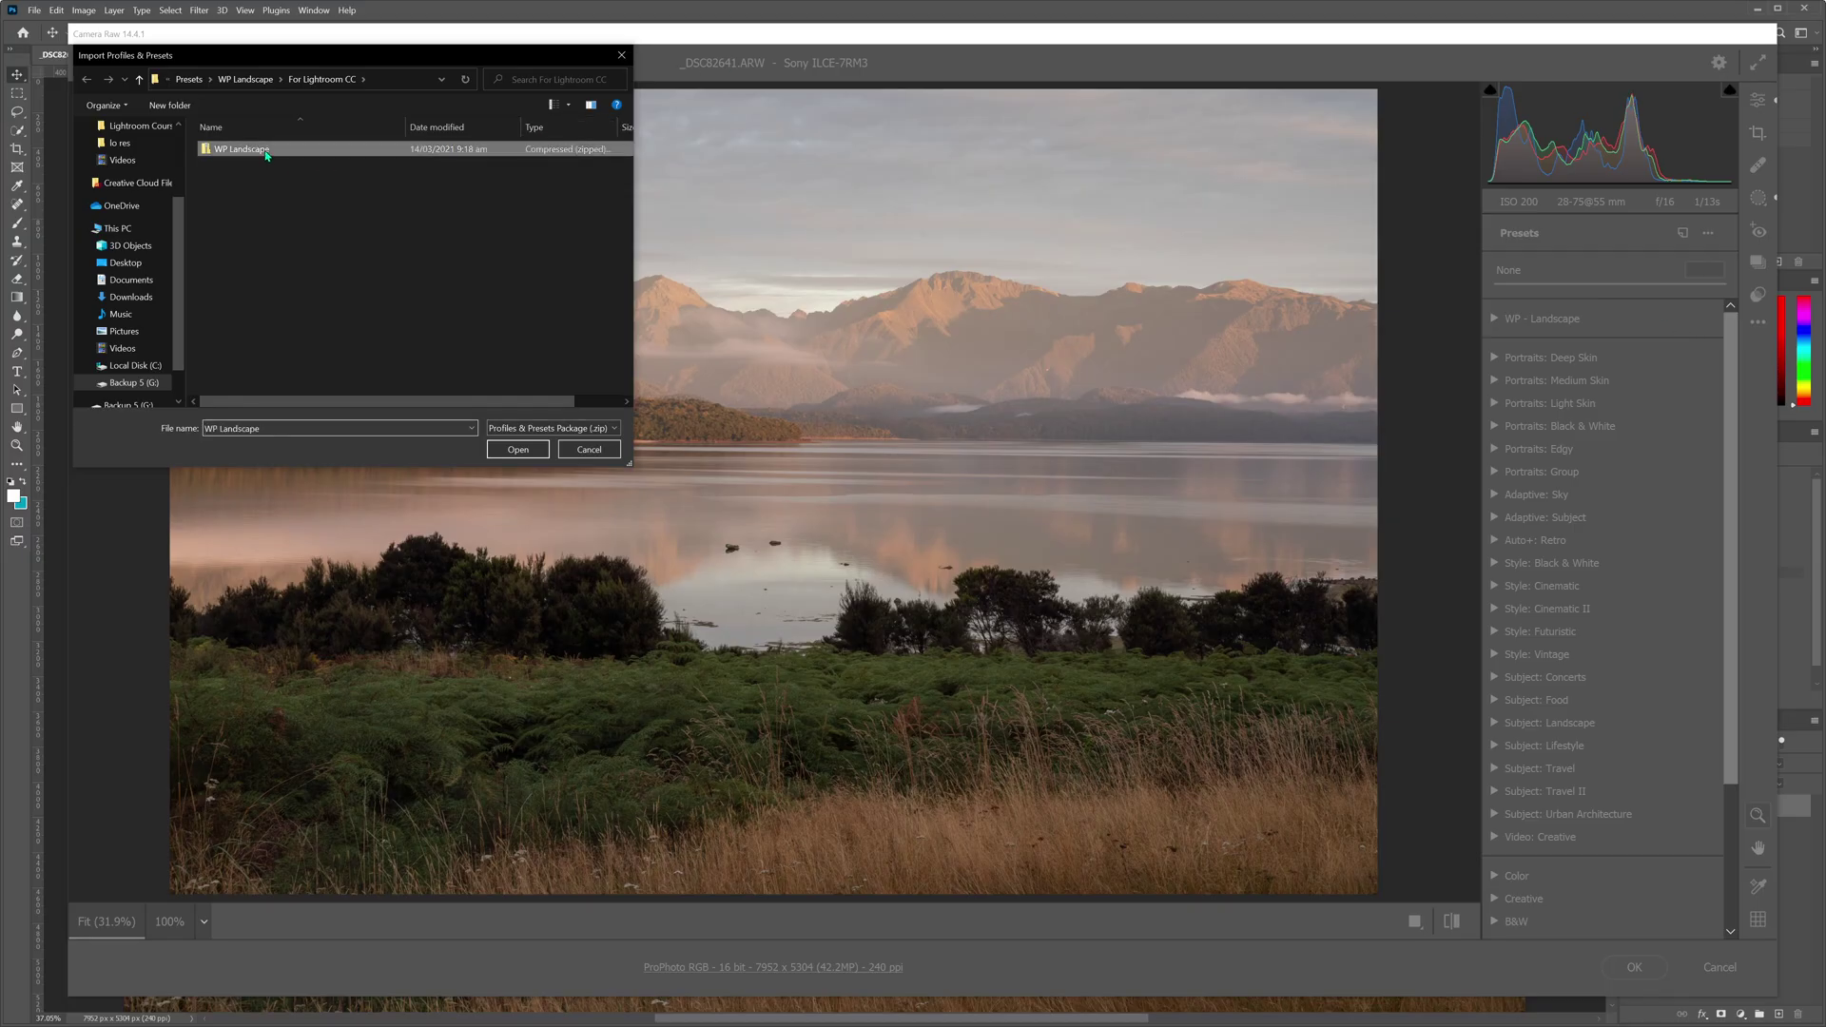
pyautogui.click(517, 449)
# - Dismiss the duplicate-import error, try a weakened WP - B&W, then apply WP - Cool Blue Monochrome at about 38
pyautogui.click(968, 578)
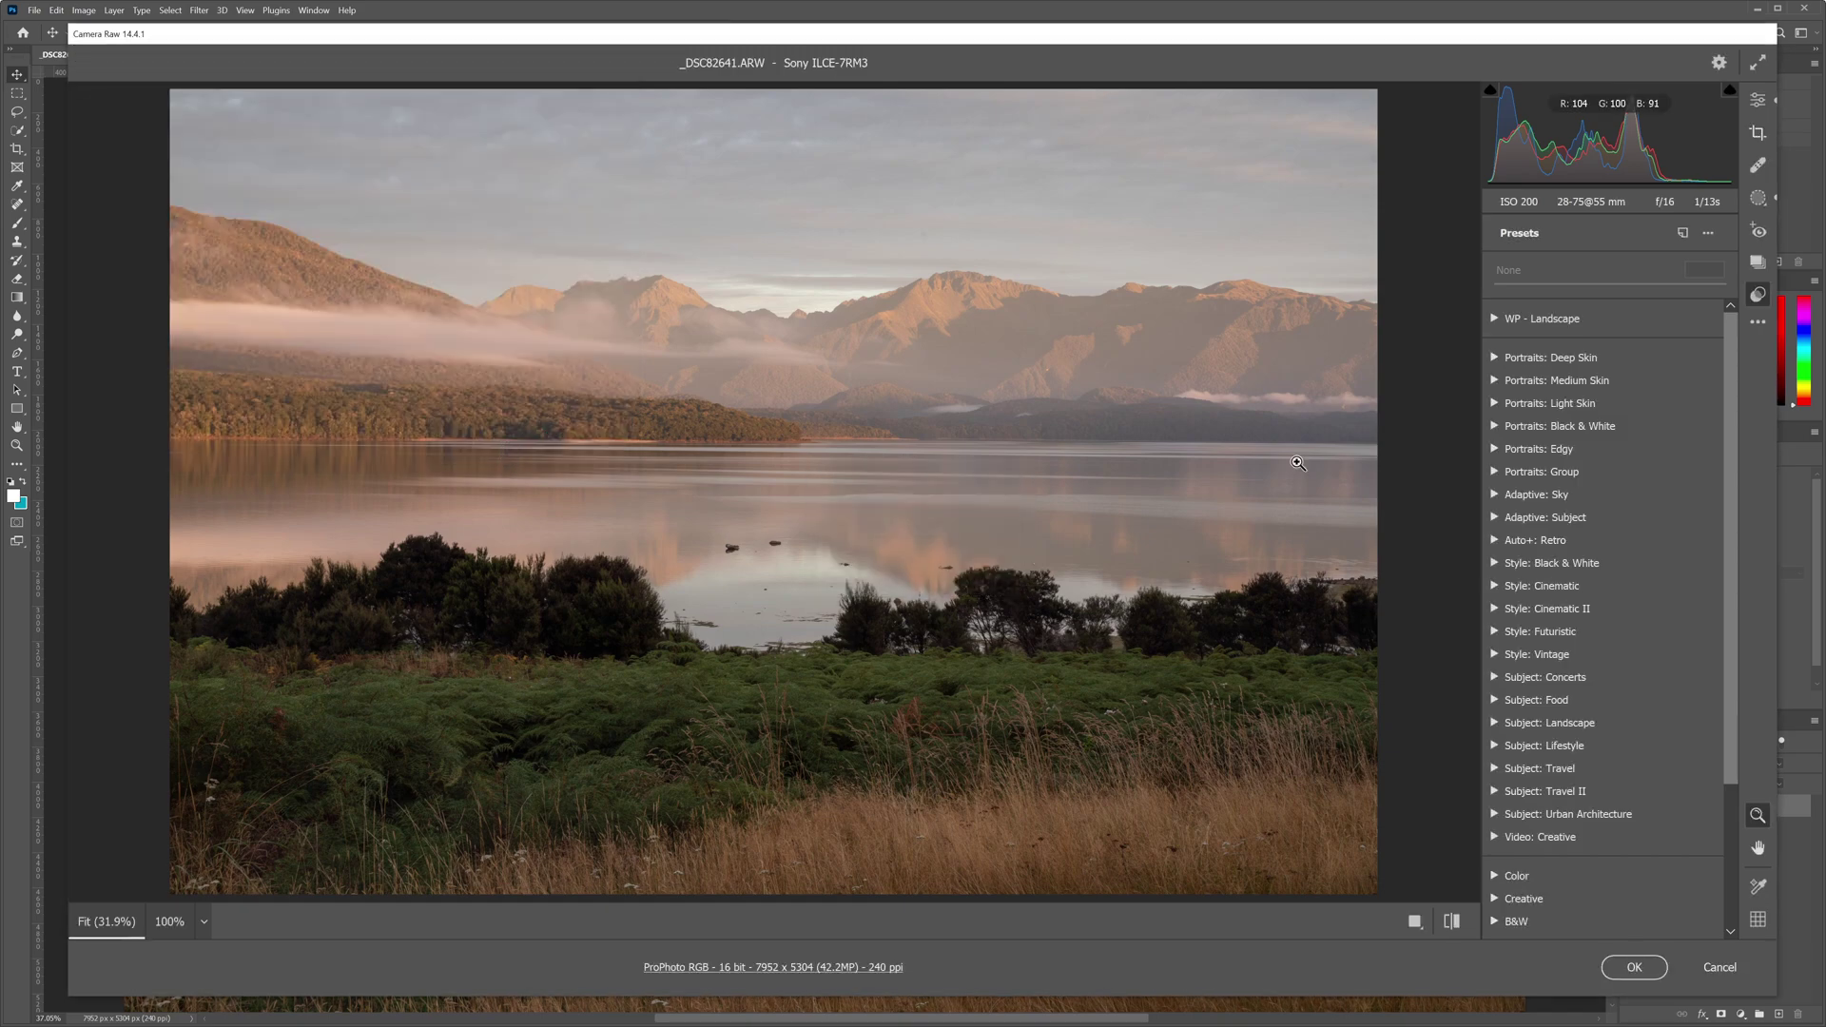
pyautogui.click(1494, 320)
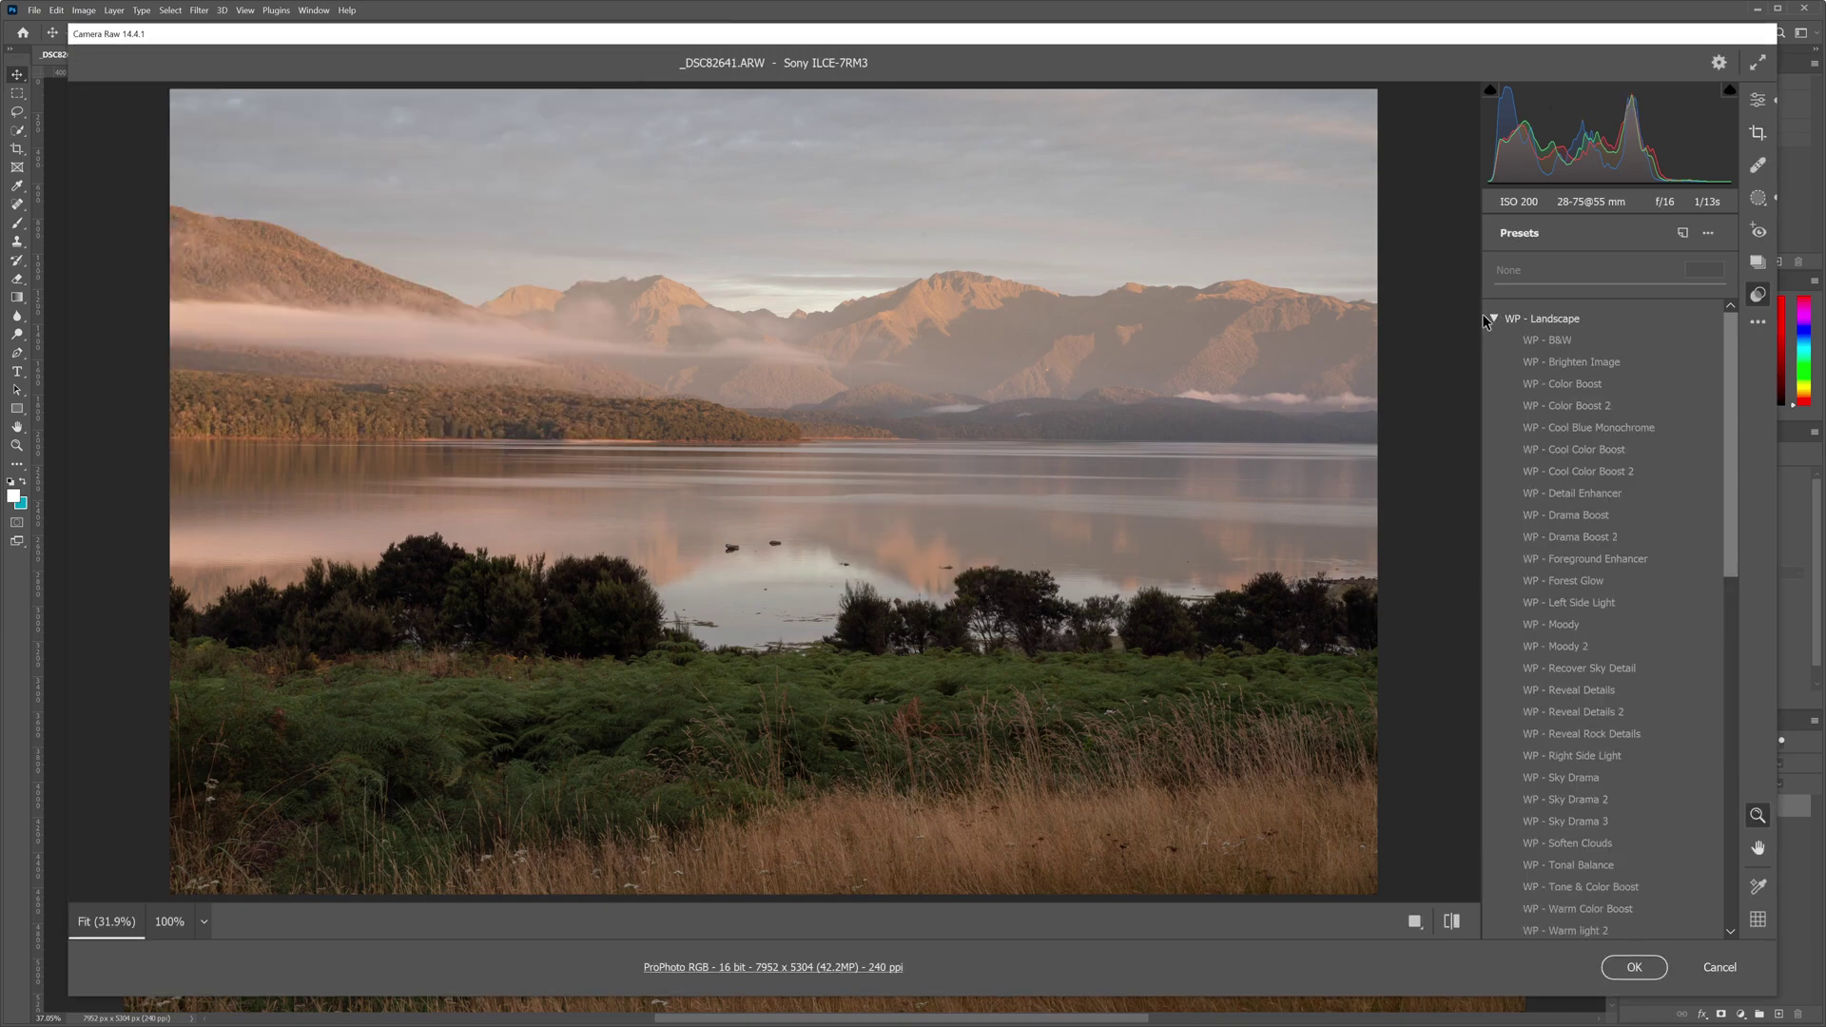
pyautogui.click(1558, 341)
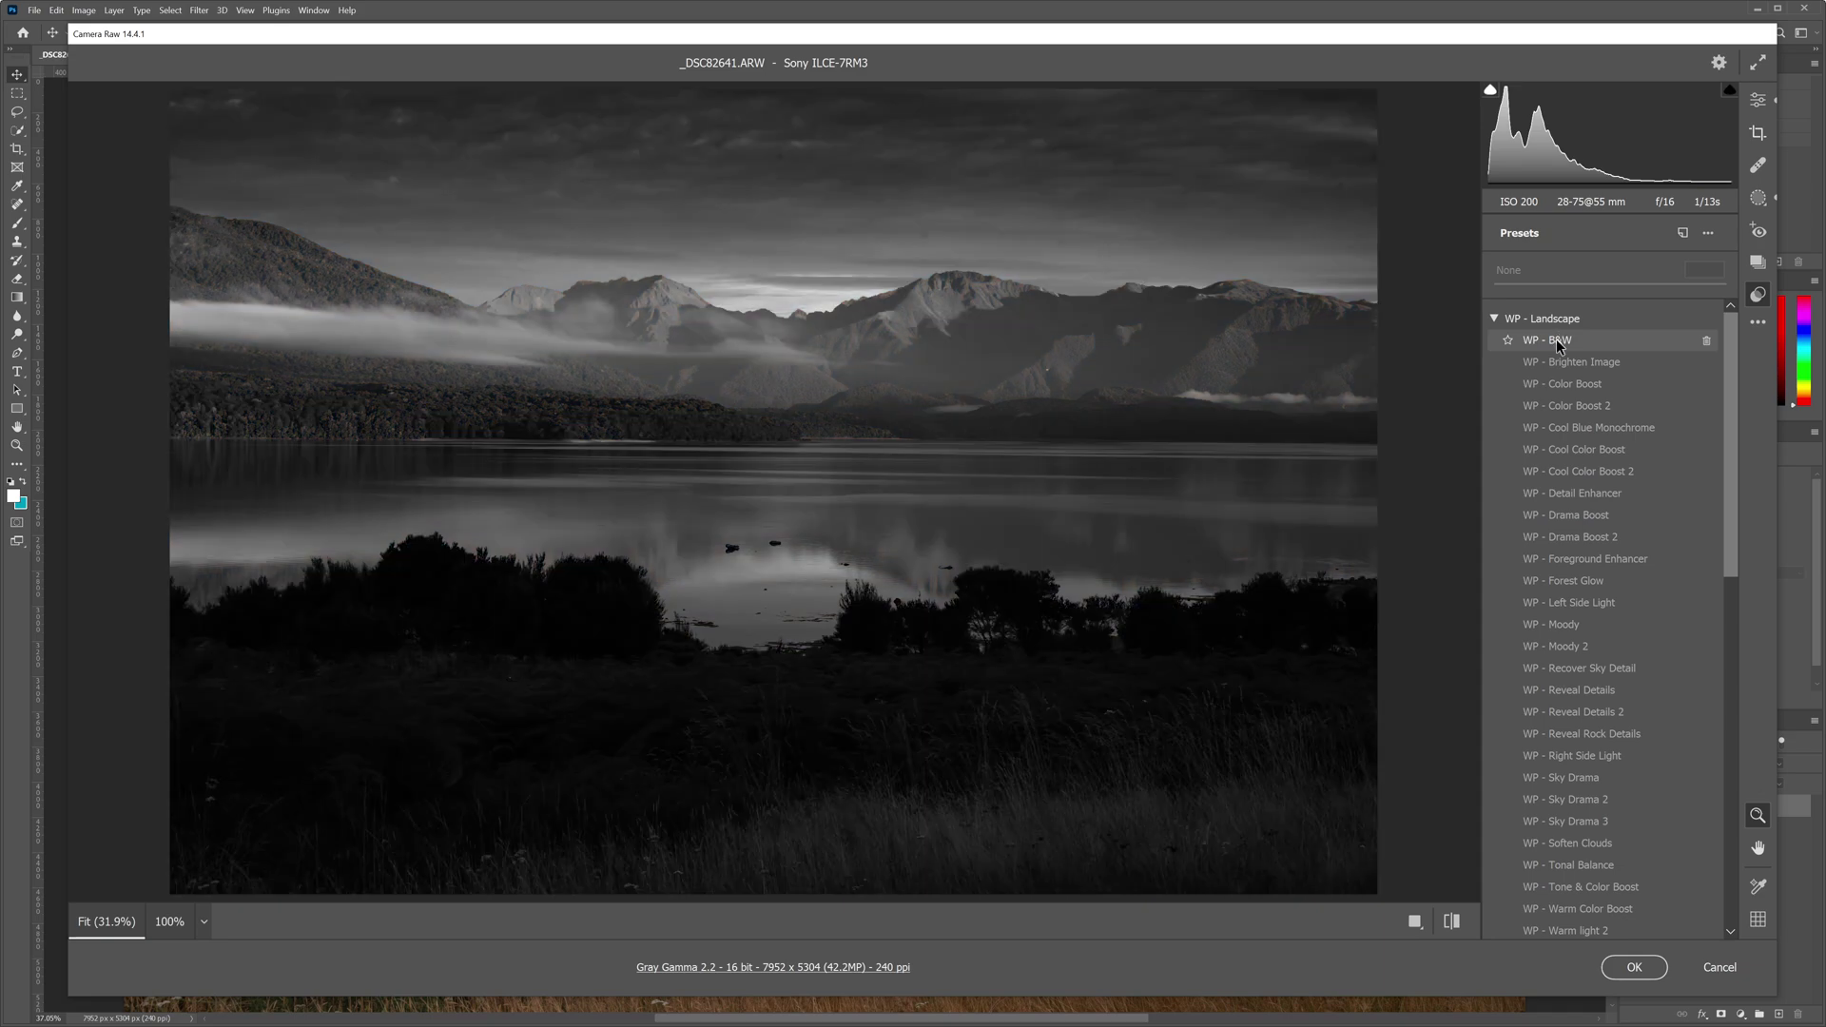
pyautogui.click(1560, 342)
pyautogui.moveTo(1610, 285); pyautogui.dragTo(1507, 285)
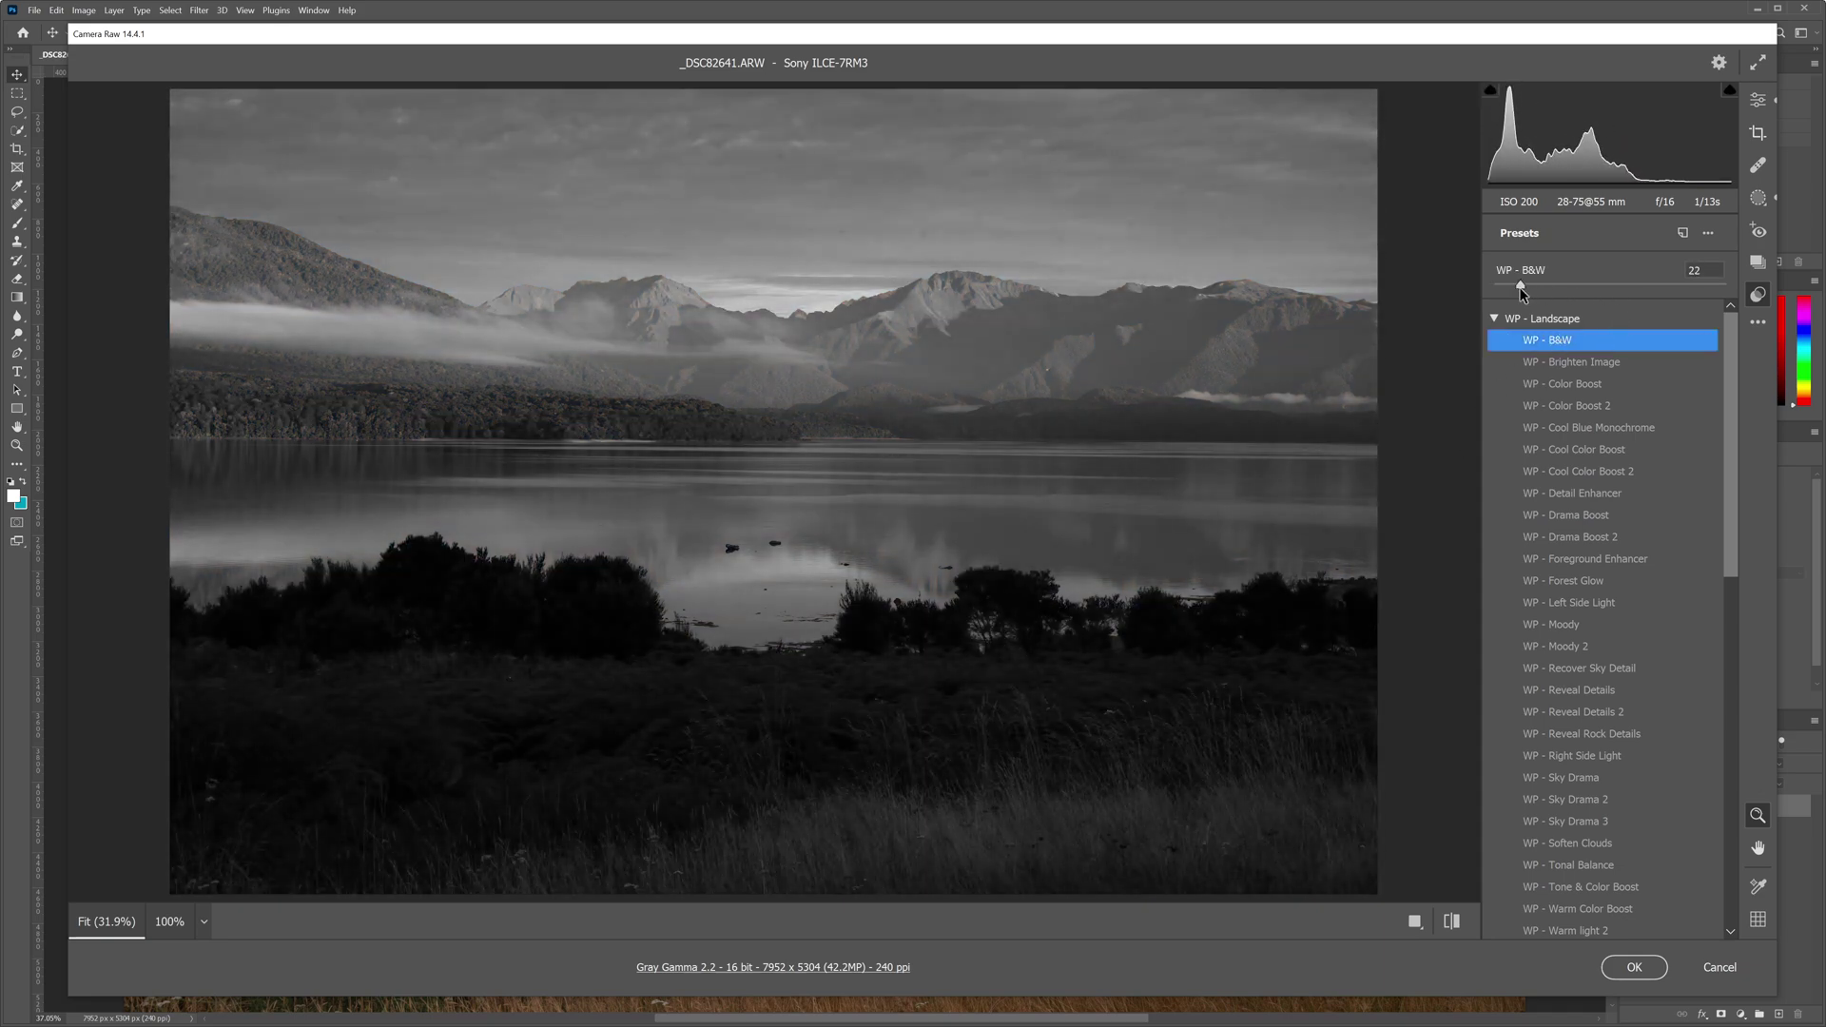
pyautogui.click(1586, 429)
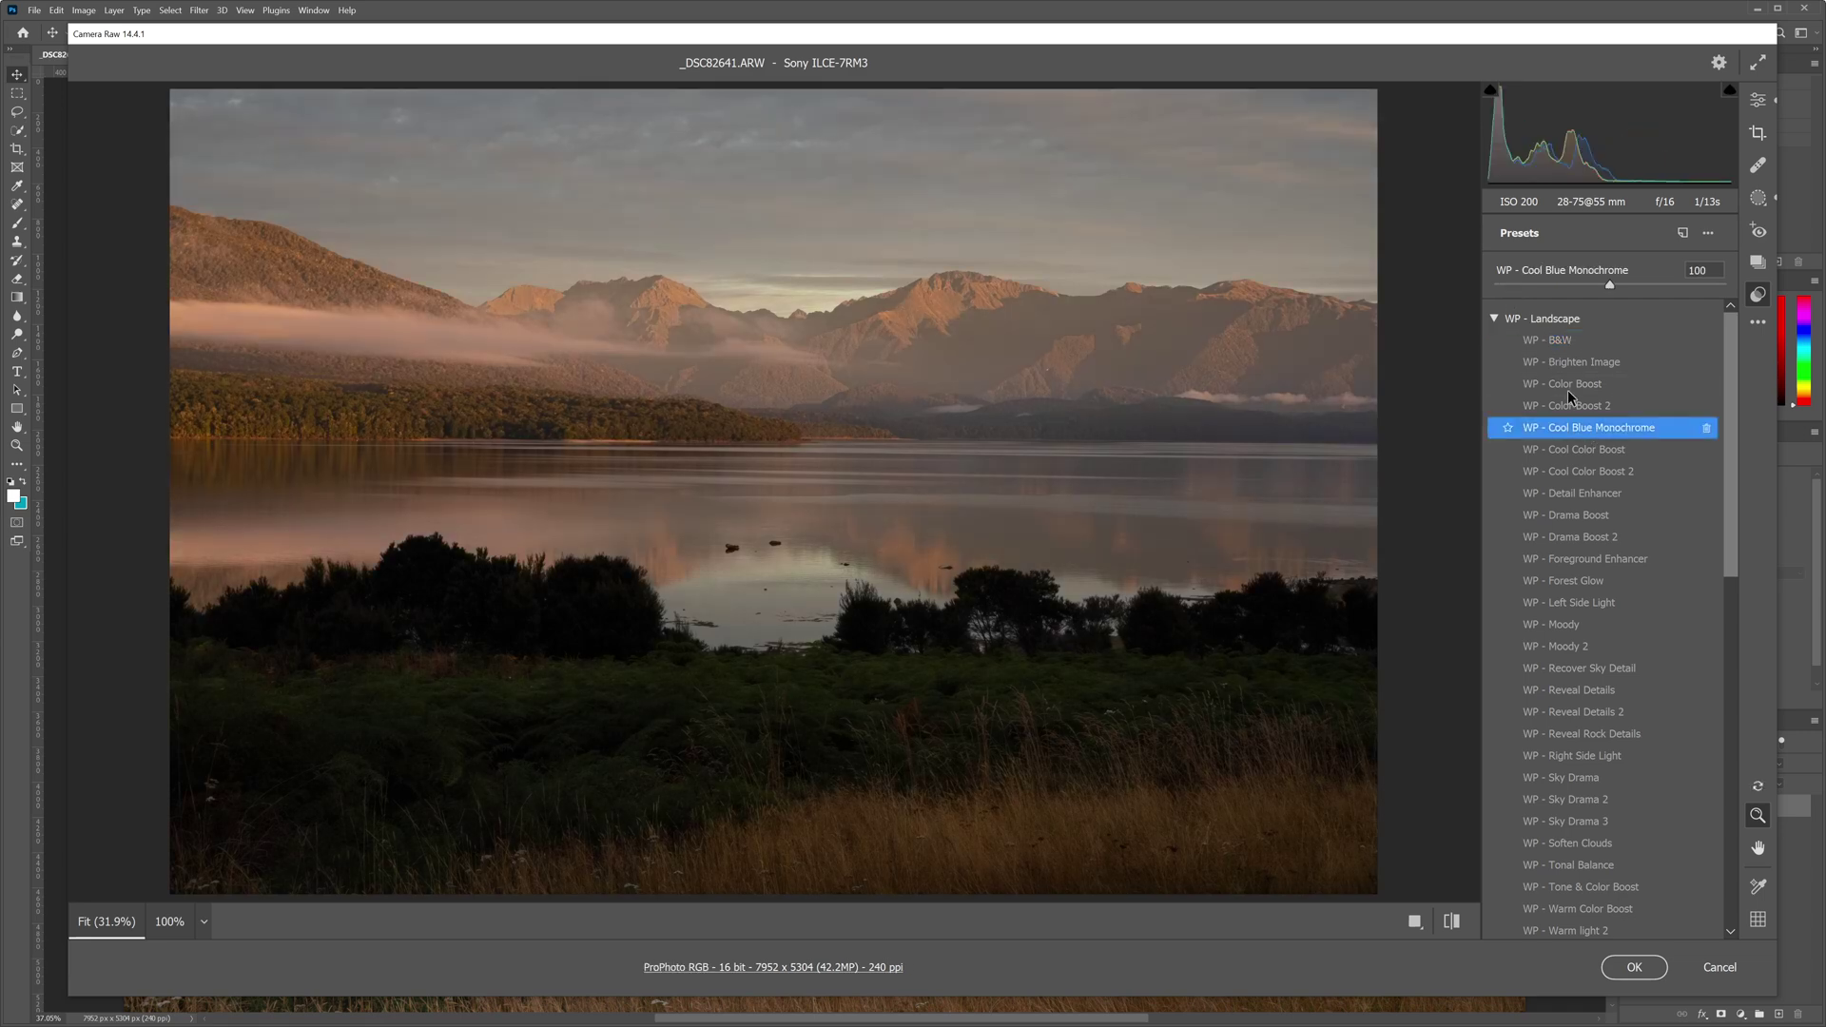
pyautogui.moveTo(1602, 286); pyautogui.dragTo(1534, 285)
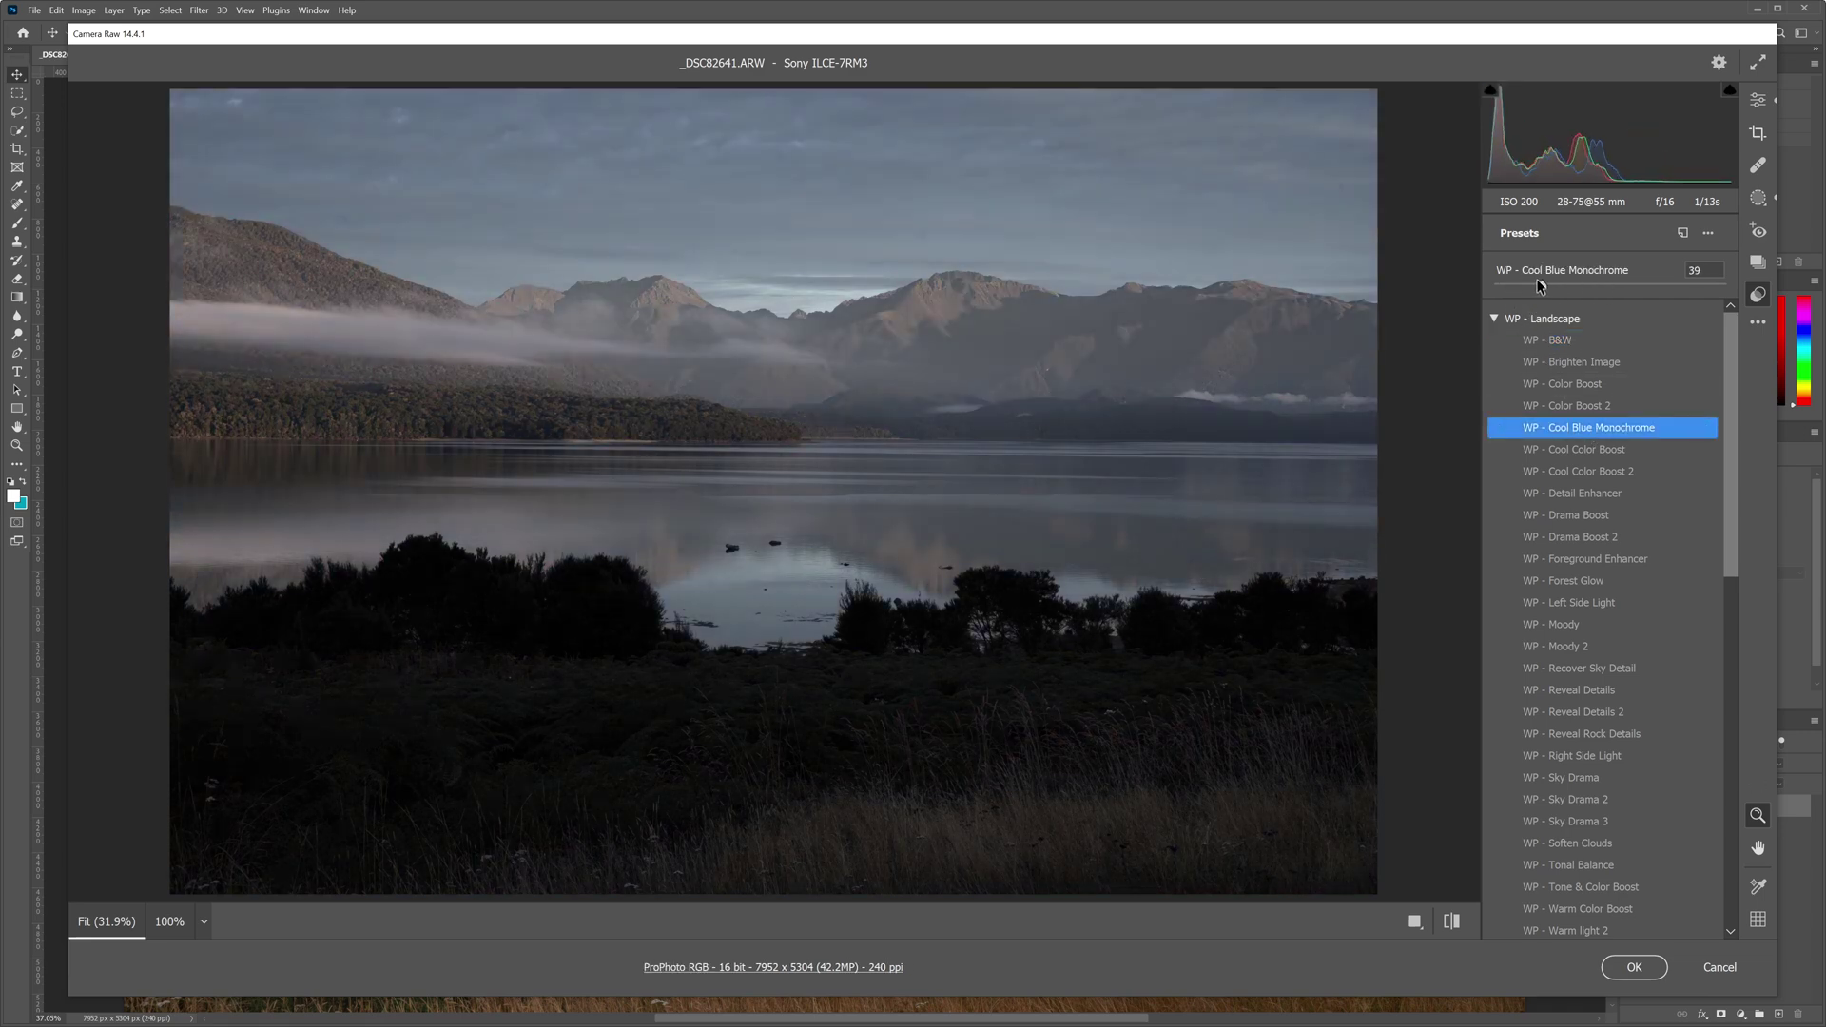